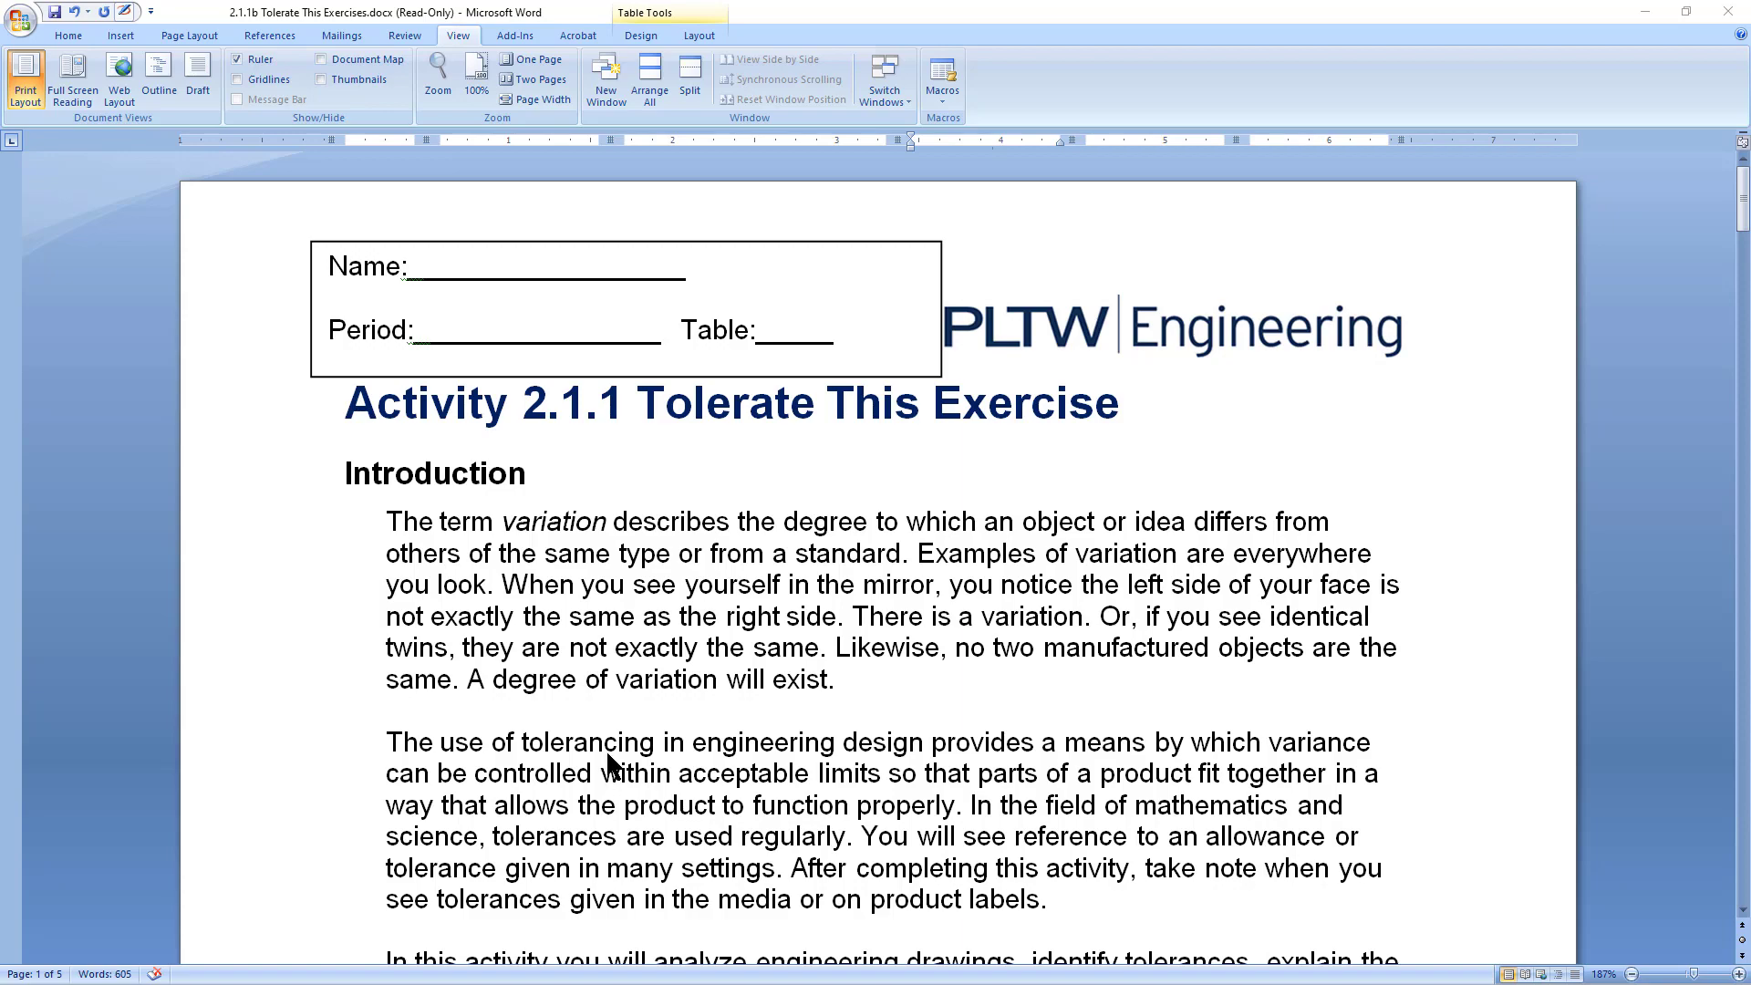
- Read through the activity's introduction and procedure down to the Adjustable Rocker Arm drawing and its tolerance table
scroll(609, 765, "down", 12)
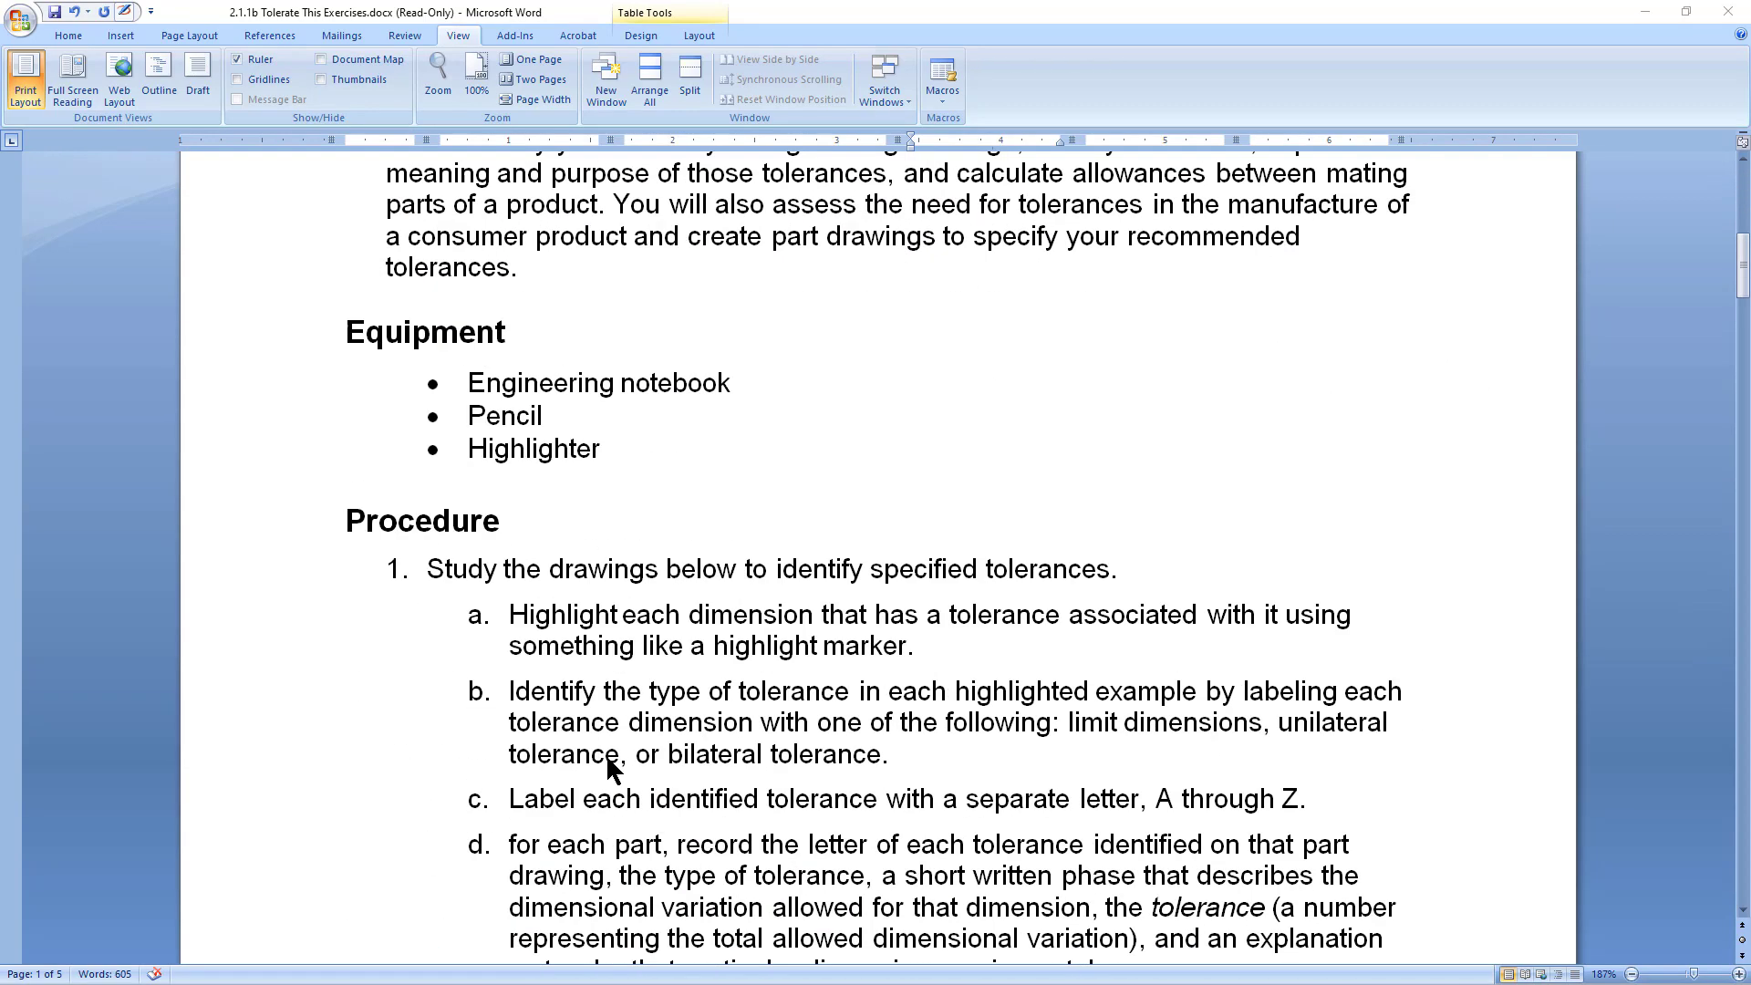
scroll(608, 754, "down", 9)
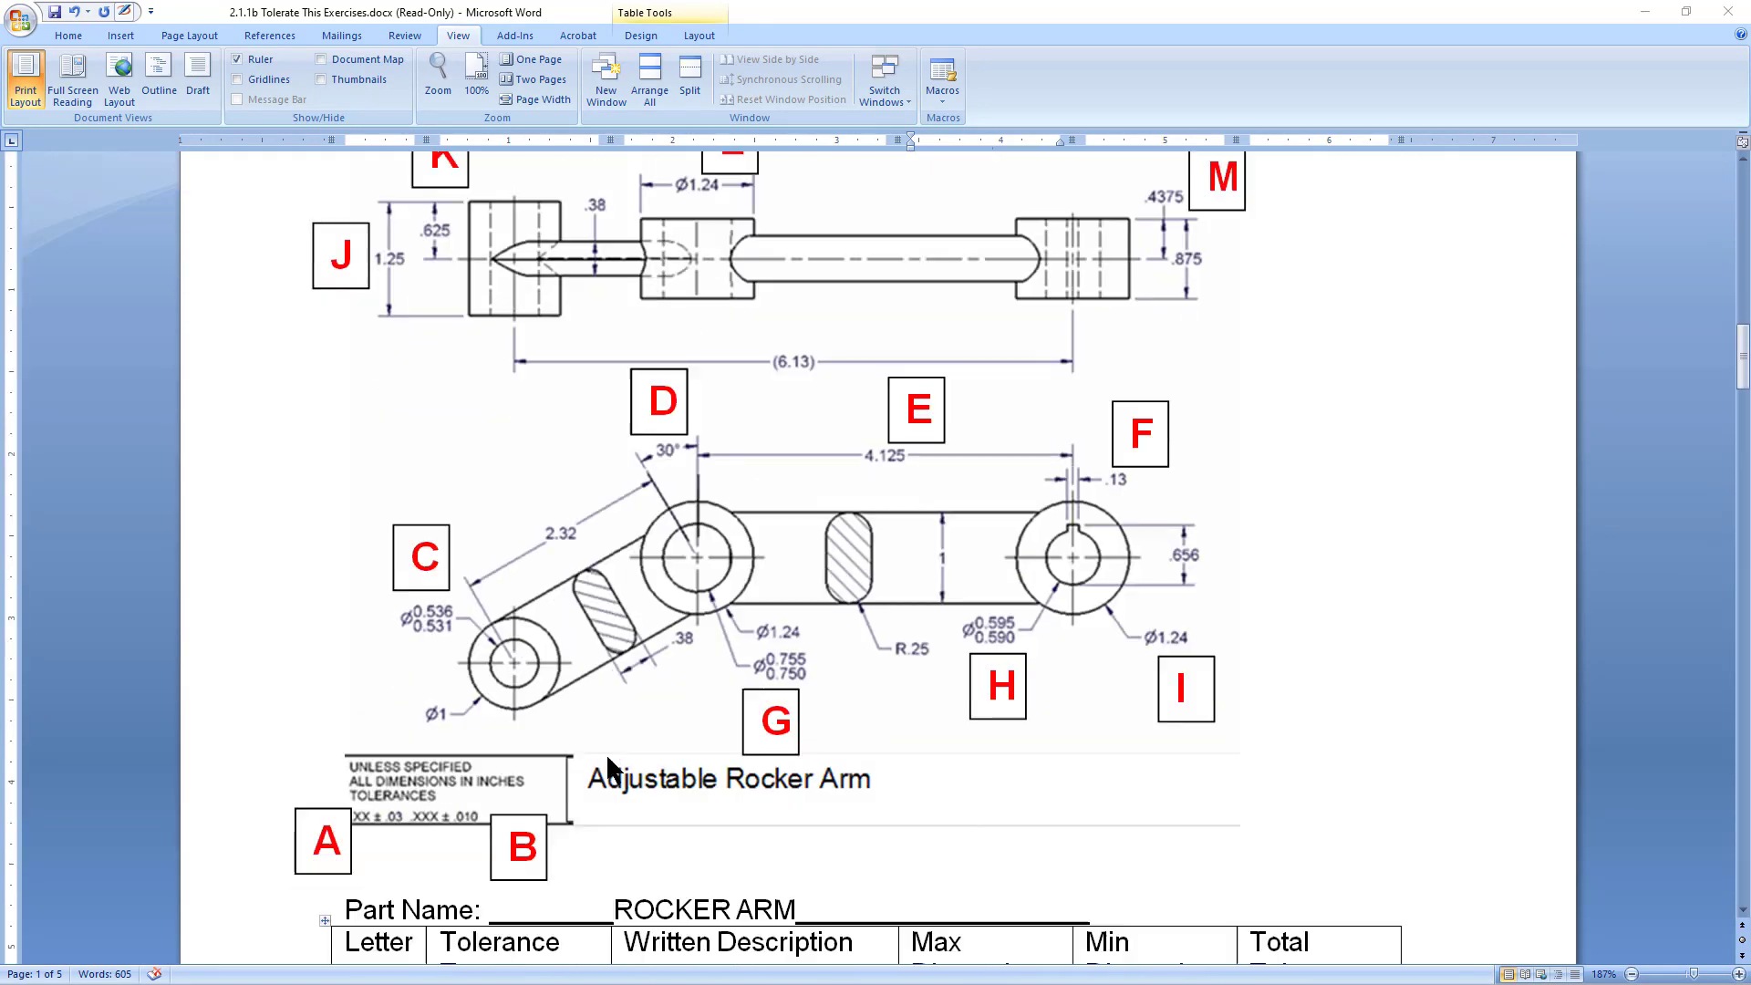
scroll(609, 765, "down", 1)
scroll(606, 745, "up", 2)
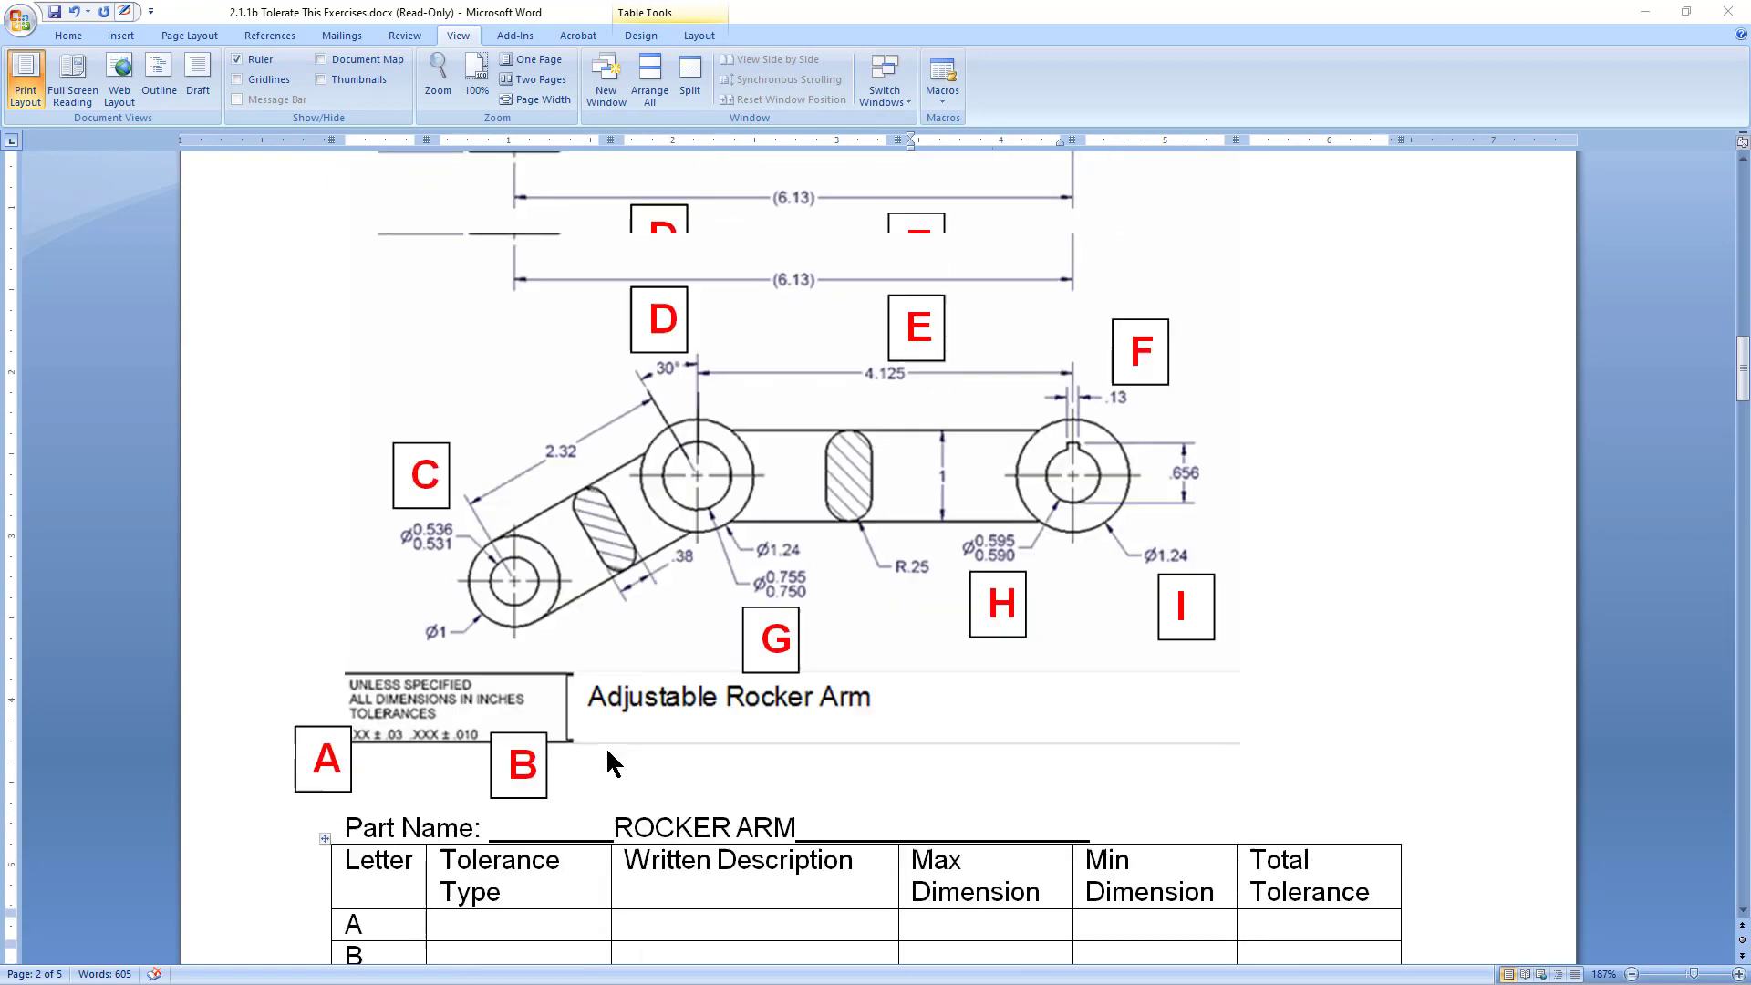
scroll(606, 745, "up", 1)
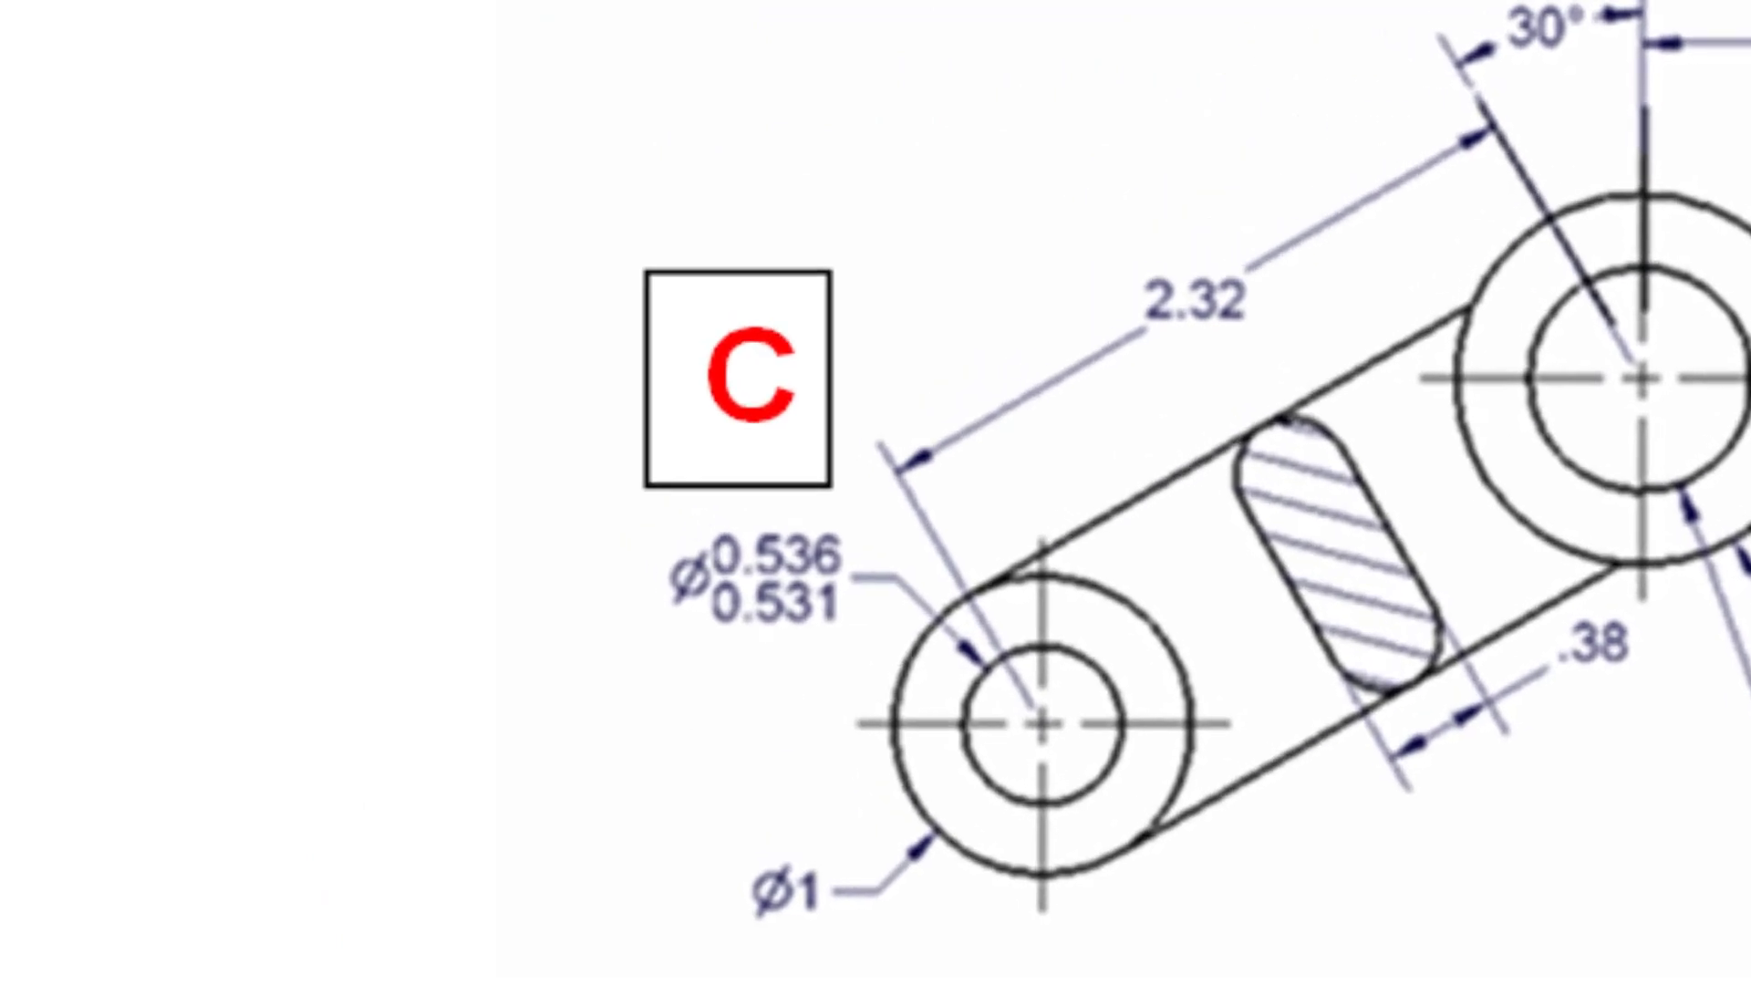
- Fill rocker arm table row C with tolerance type "Limit Range", description "Size of the hole", maximum .536 and minimum .531
type("Limit R")
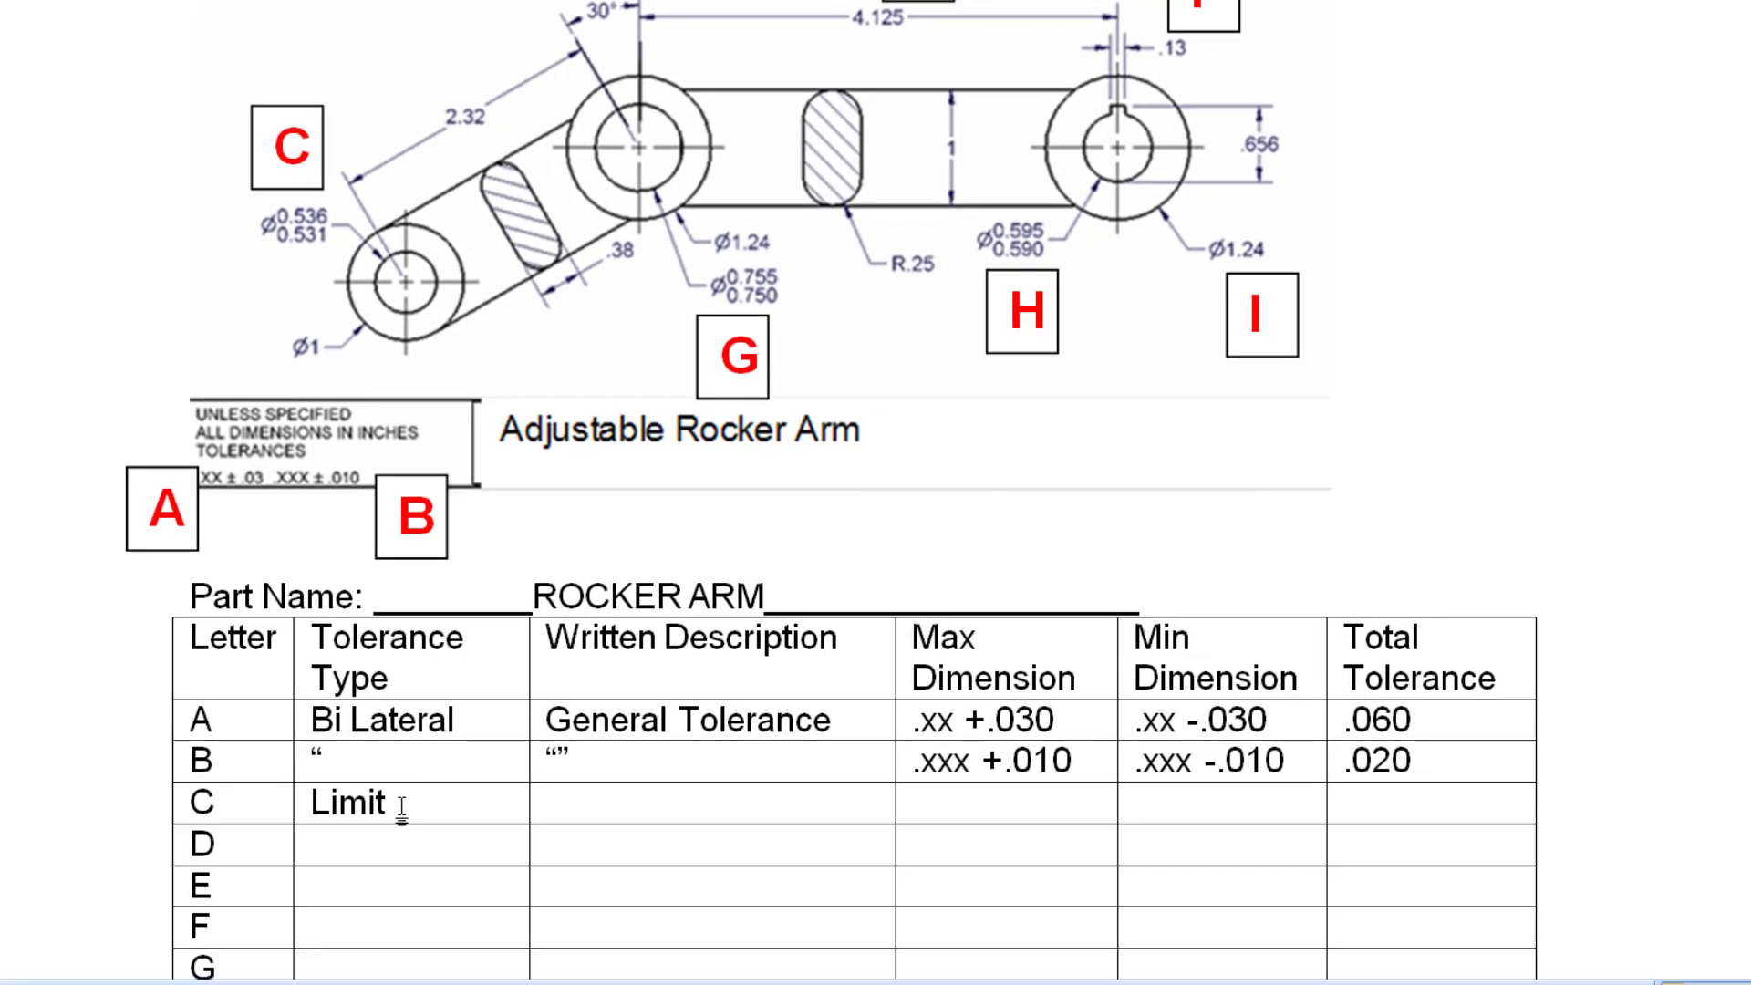
type("ange")
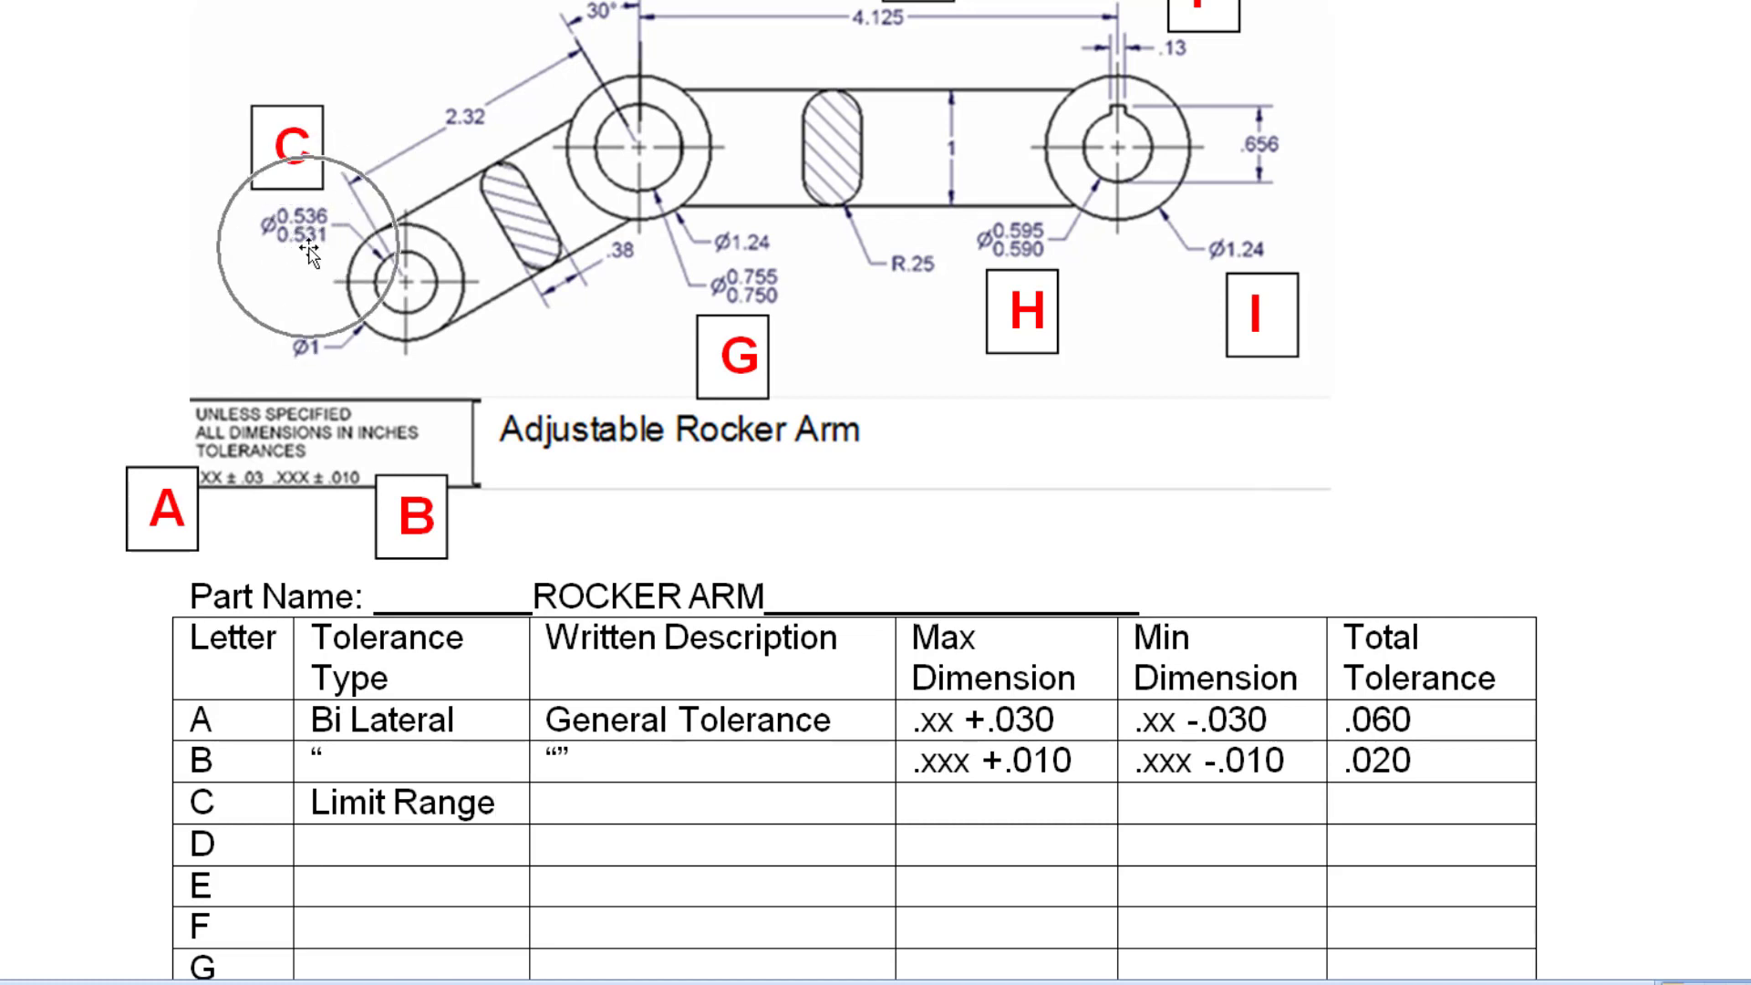
left_click(611, 808)
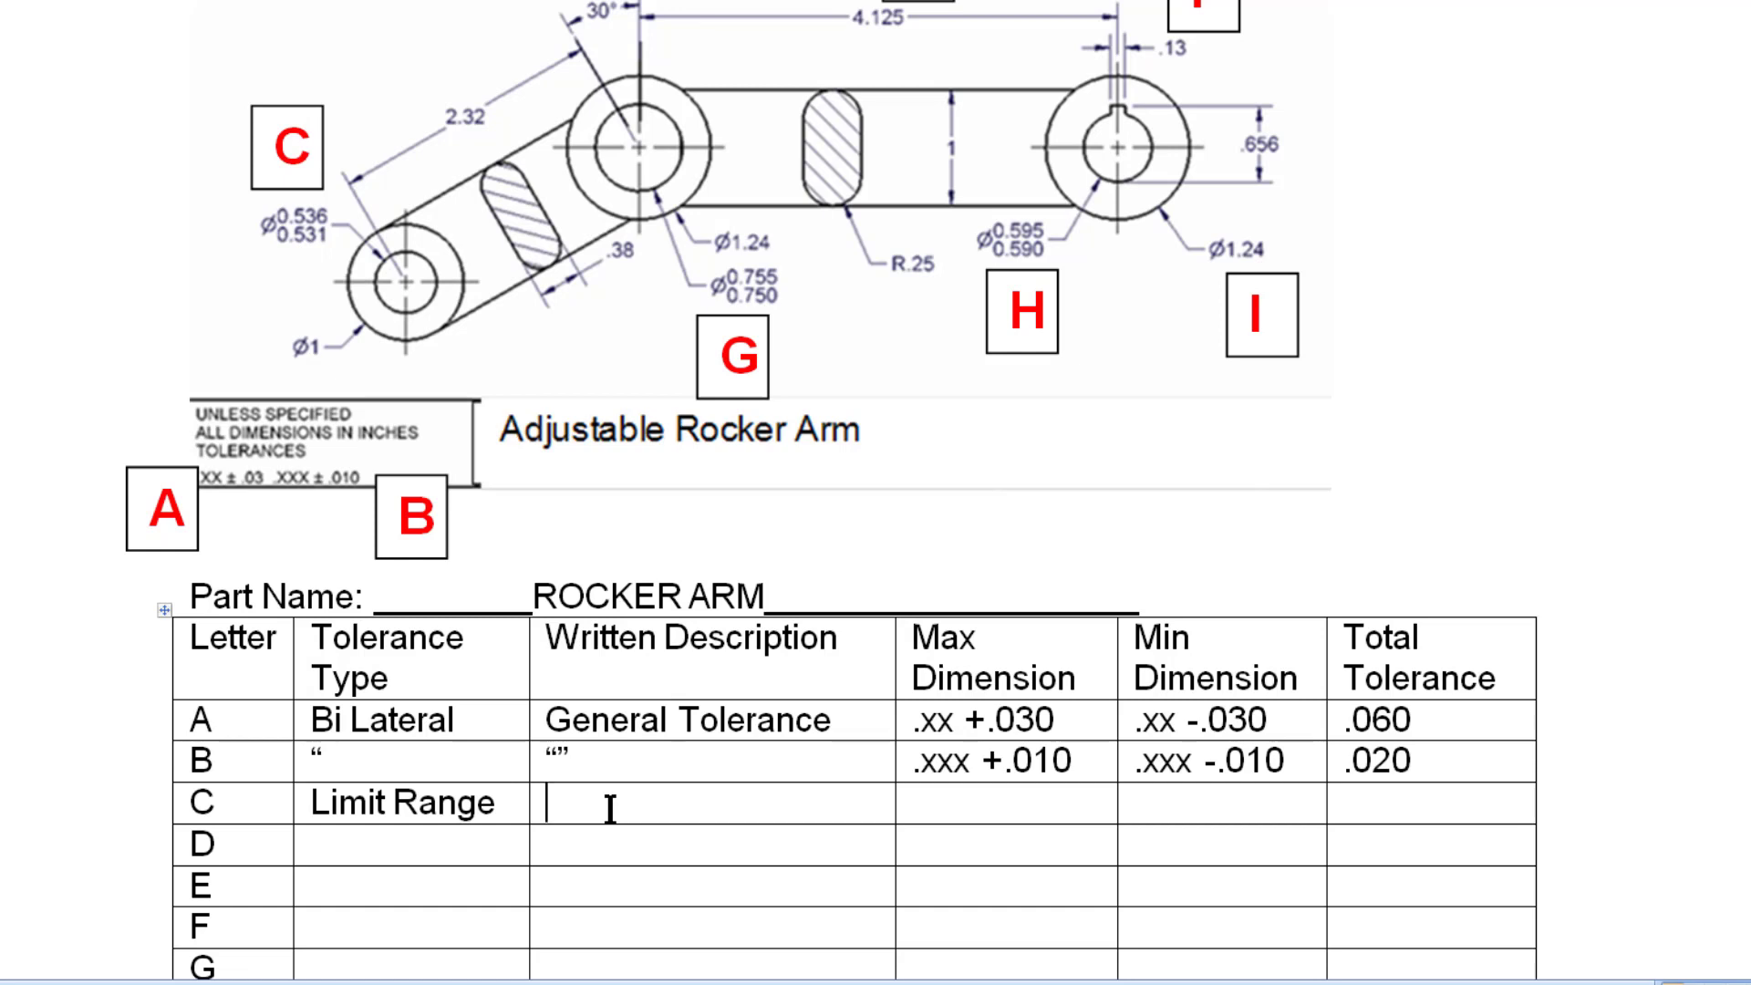
type("Size of the hole")
key("Tab")
type(".536")
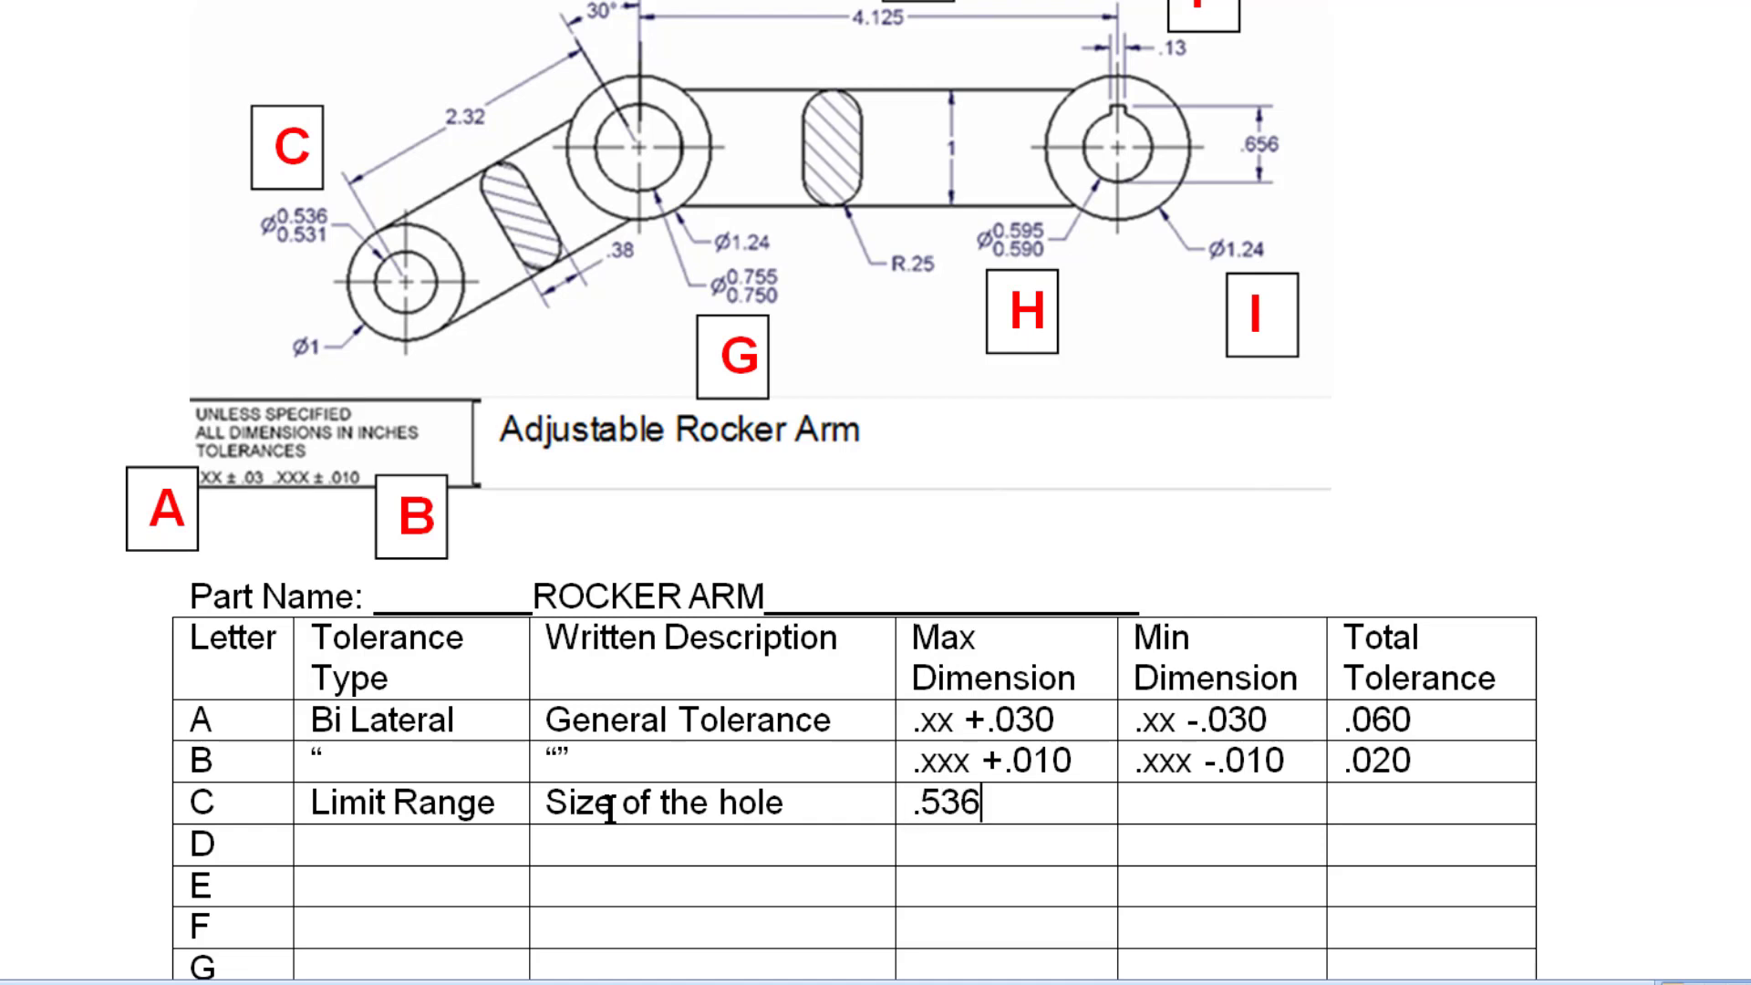
key("Tab")
type(".531")
key("Tab")
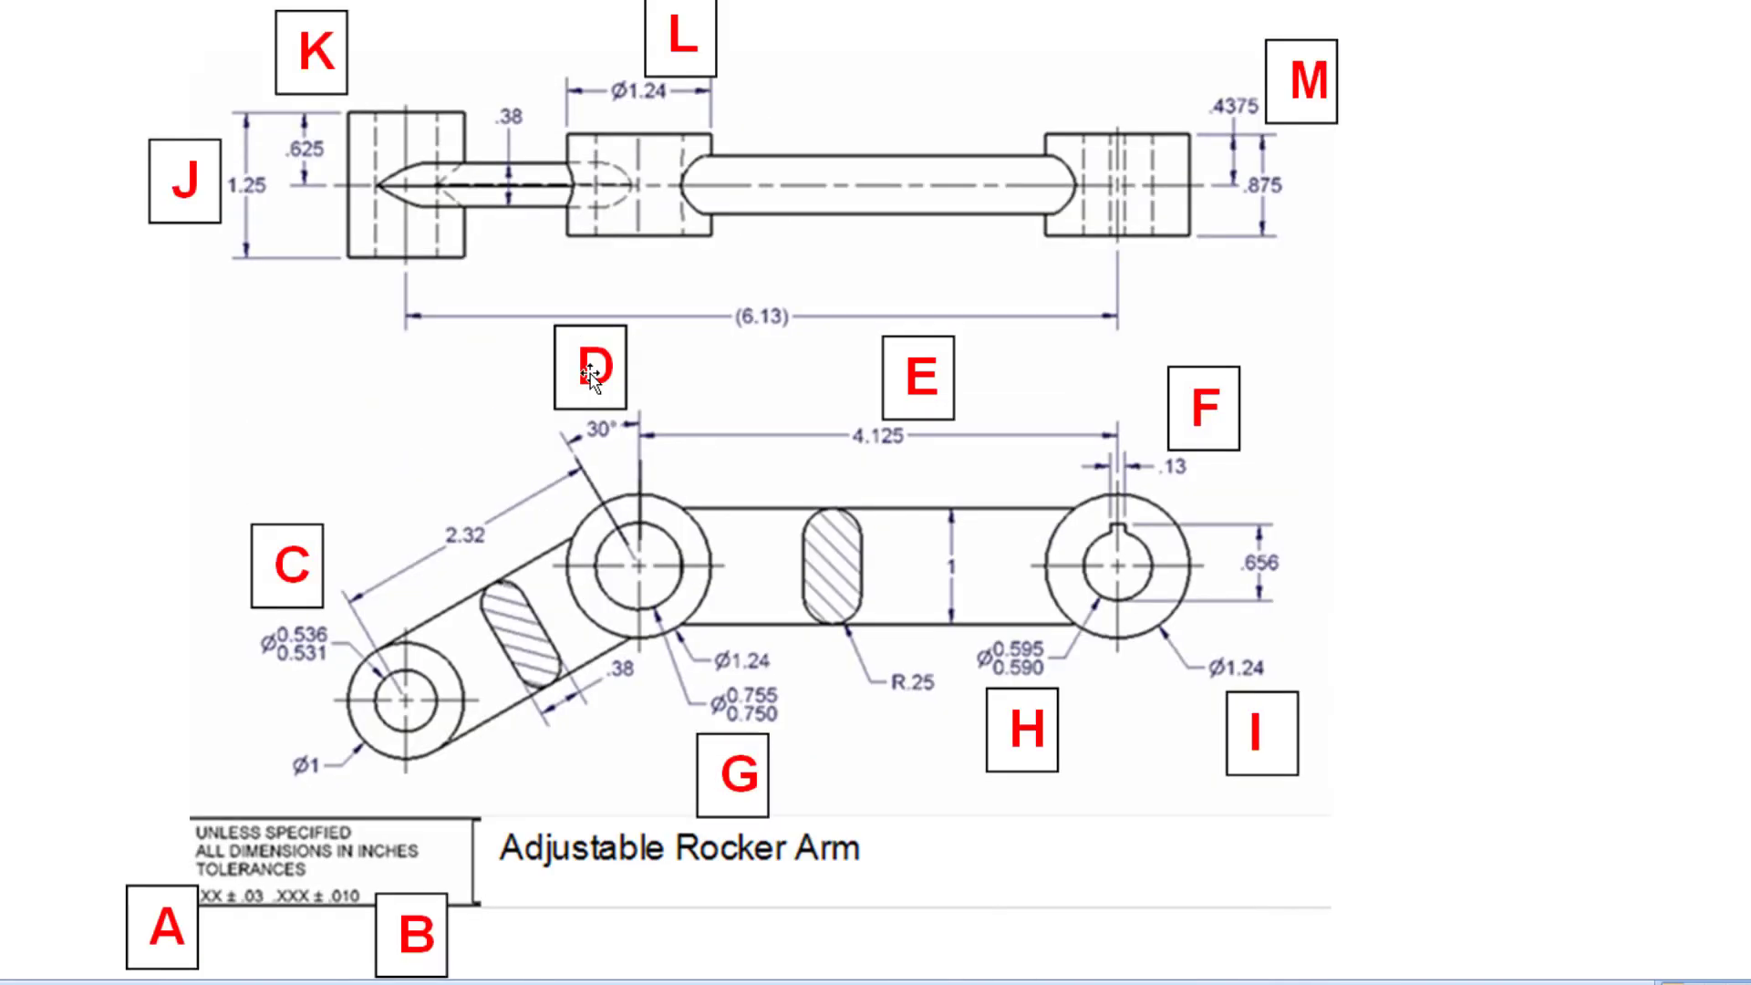
- Complete row B of the base plate table with description "Size of center hole", maximum 2.502, minimum 2.498 and total tolerance .004
scroll(590, 374, "down", 2)
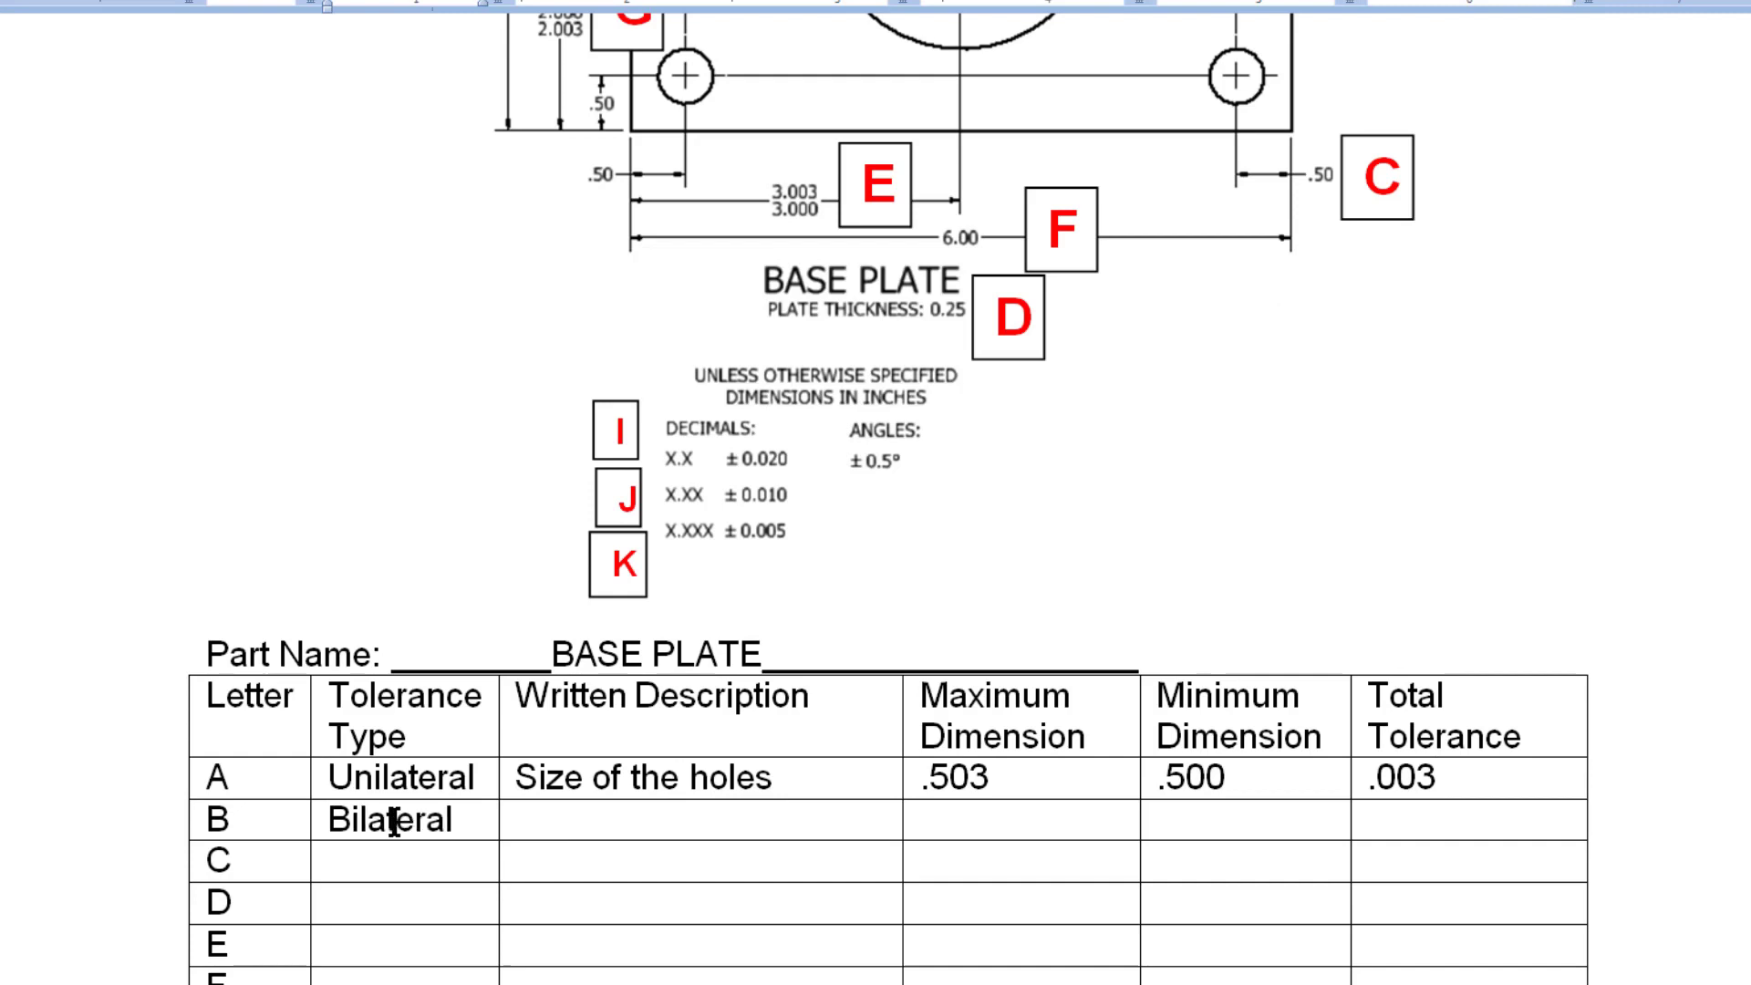
key("Tab")
type("Size of ")
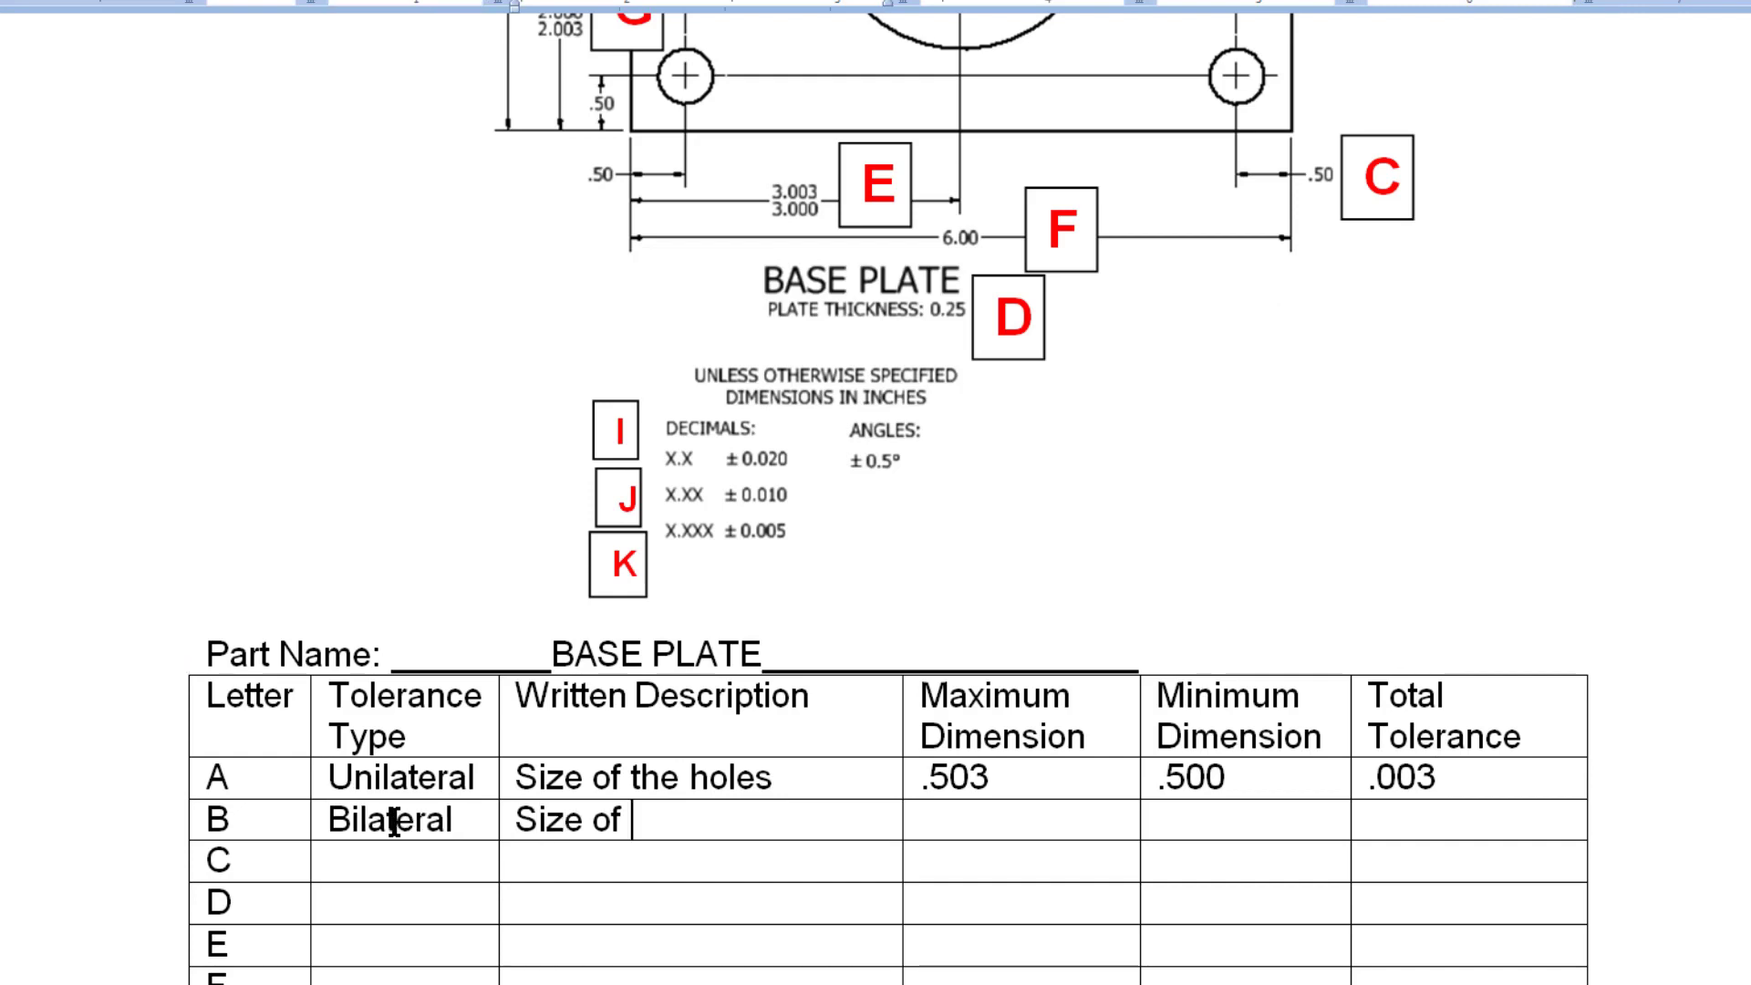
type("center holo")
key("BackSpace")
type("e")
key("Tab")
scroll(1020, 774, "up", 5)
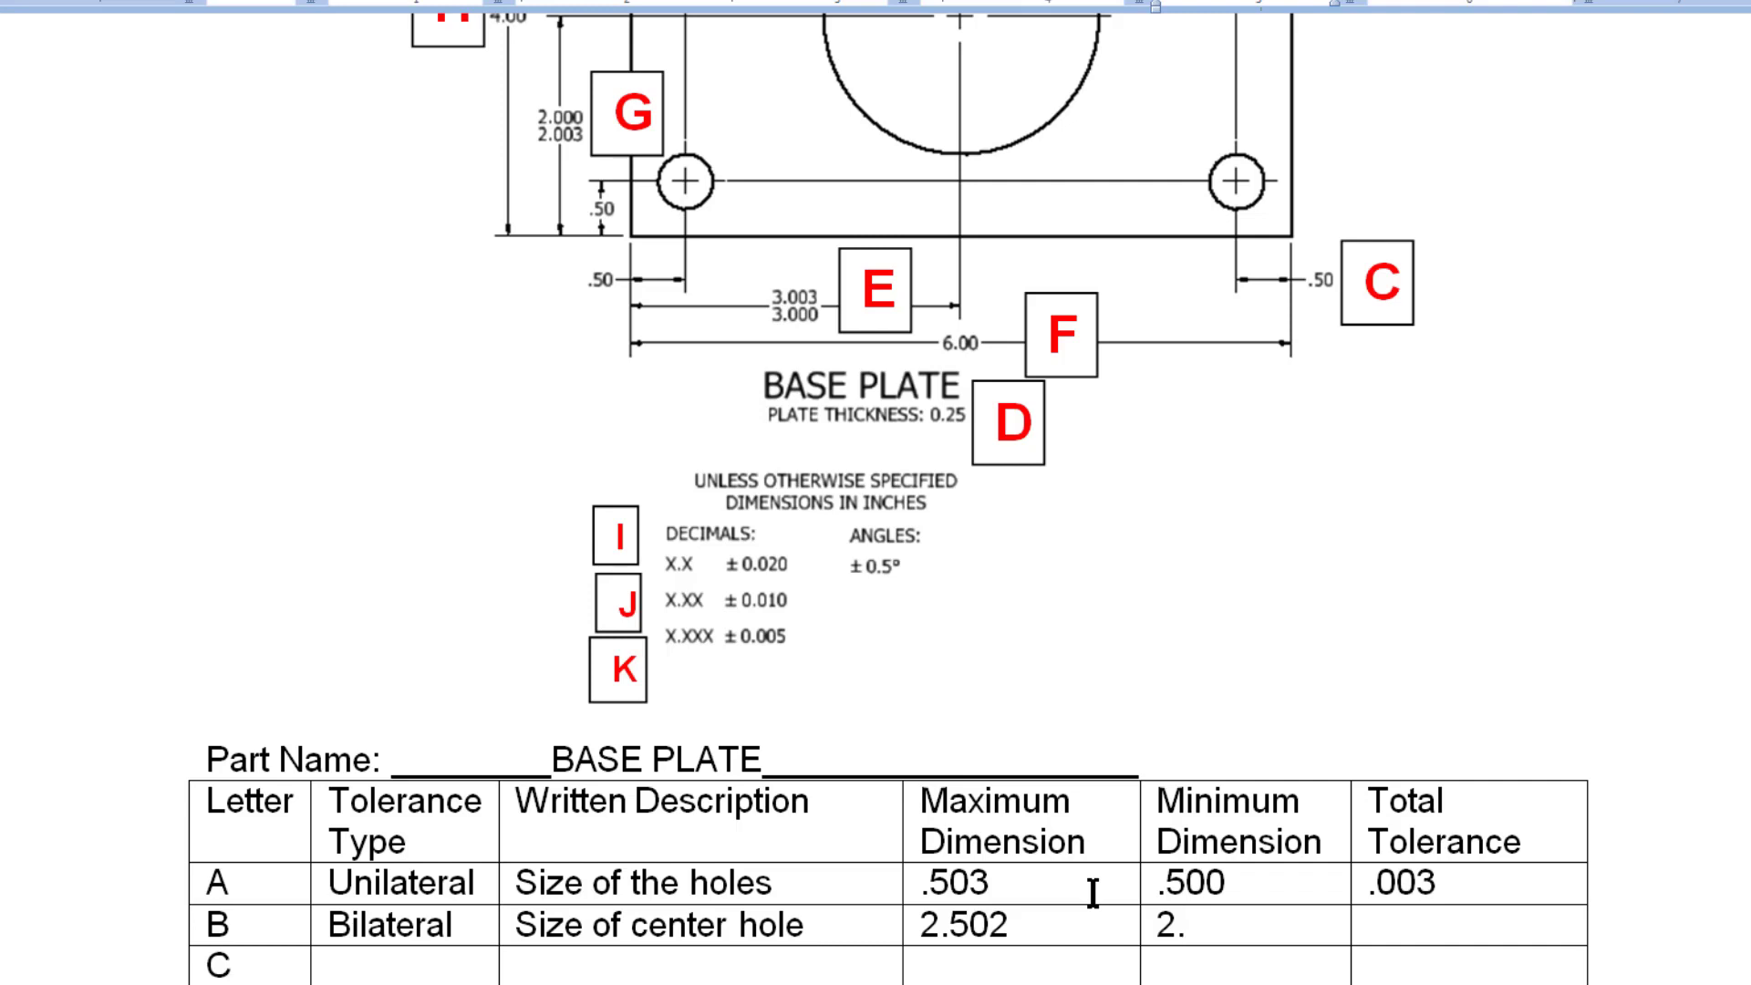
type("498")
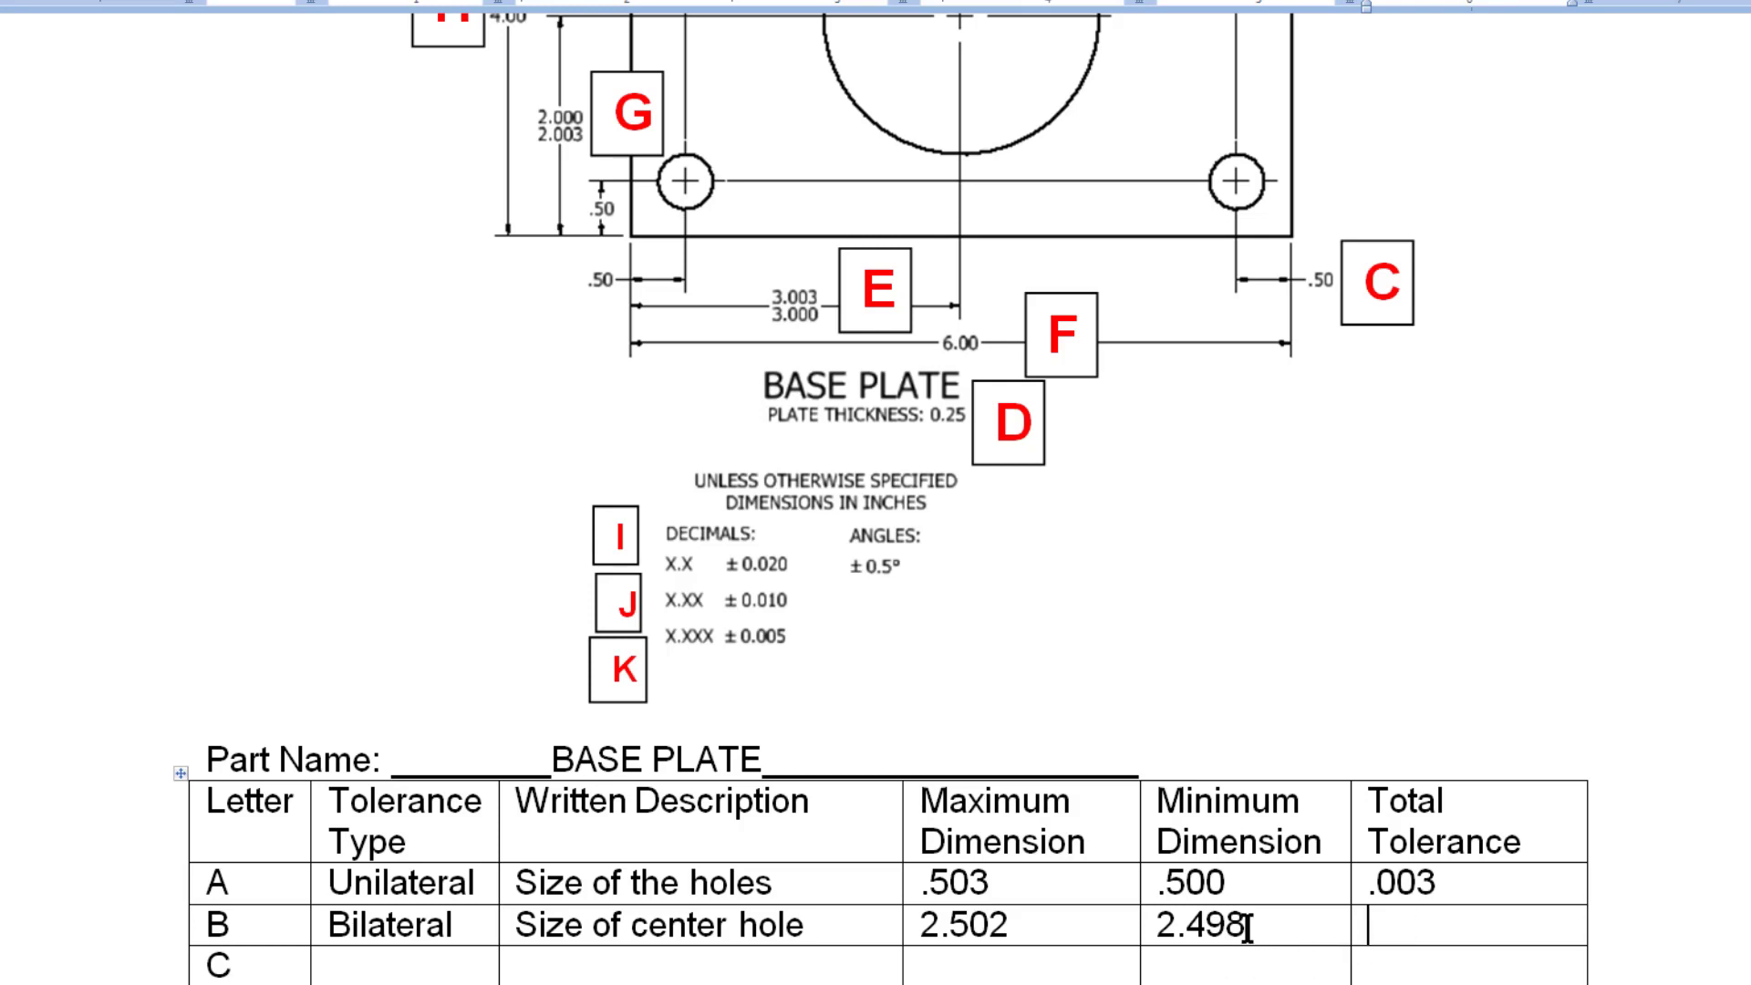
type(".0")
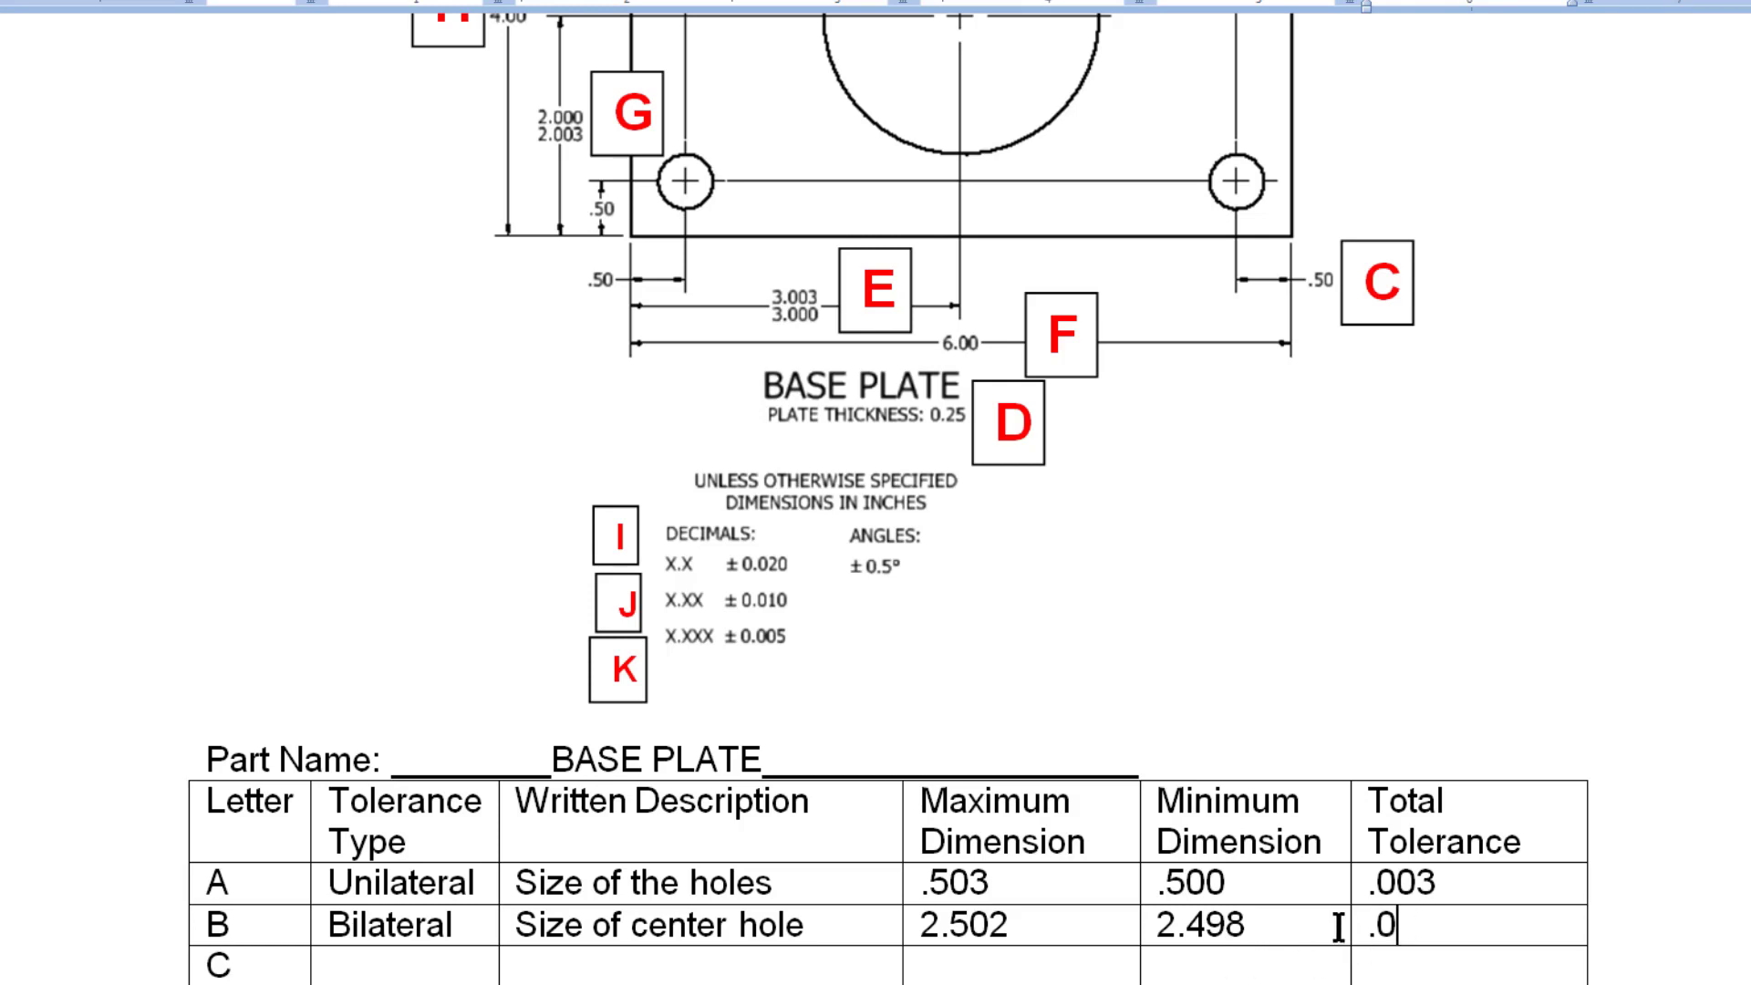
type("04")
- Review the base plate drawing and table, the rod and rocker arm fit drawing, and questions a to c about tolerance and fit
scroll(1068, 905, "up", 5)
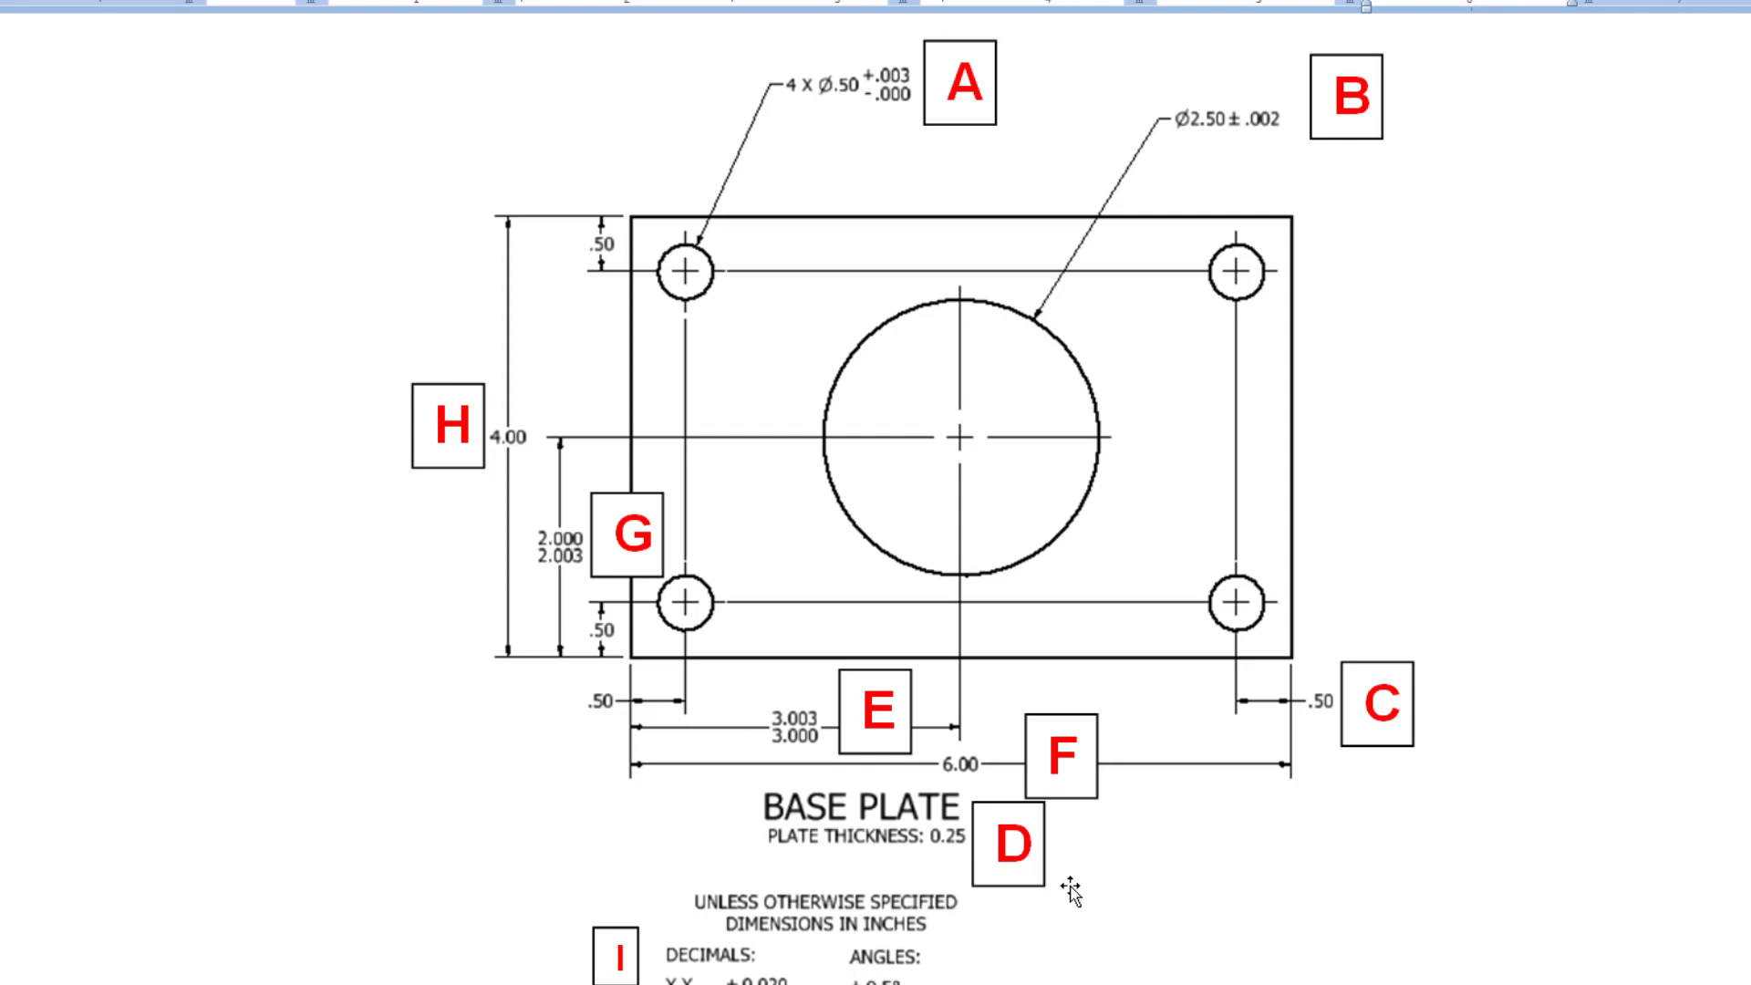
scroll(1071, 892, "down", 15)
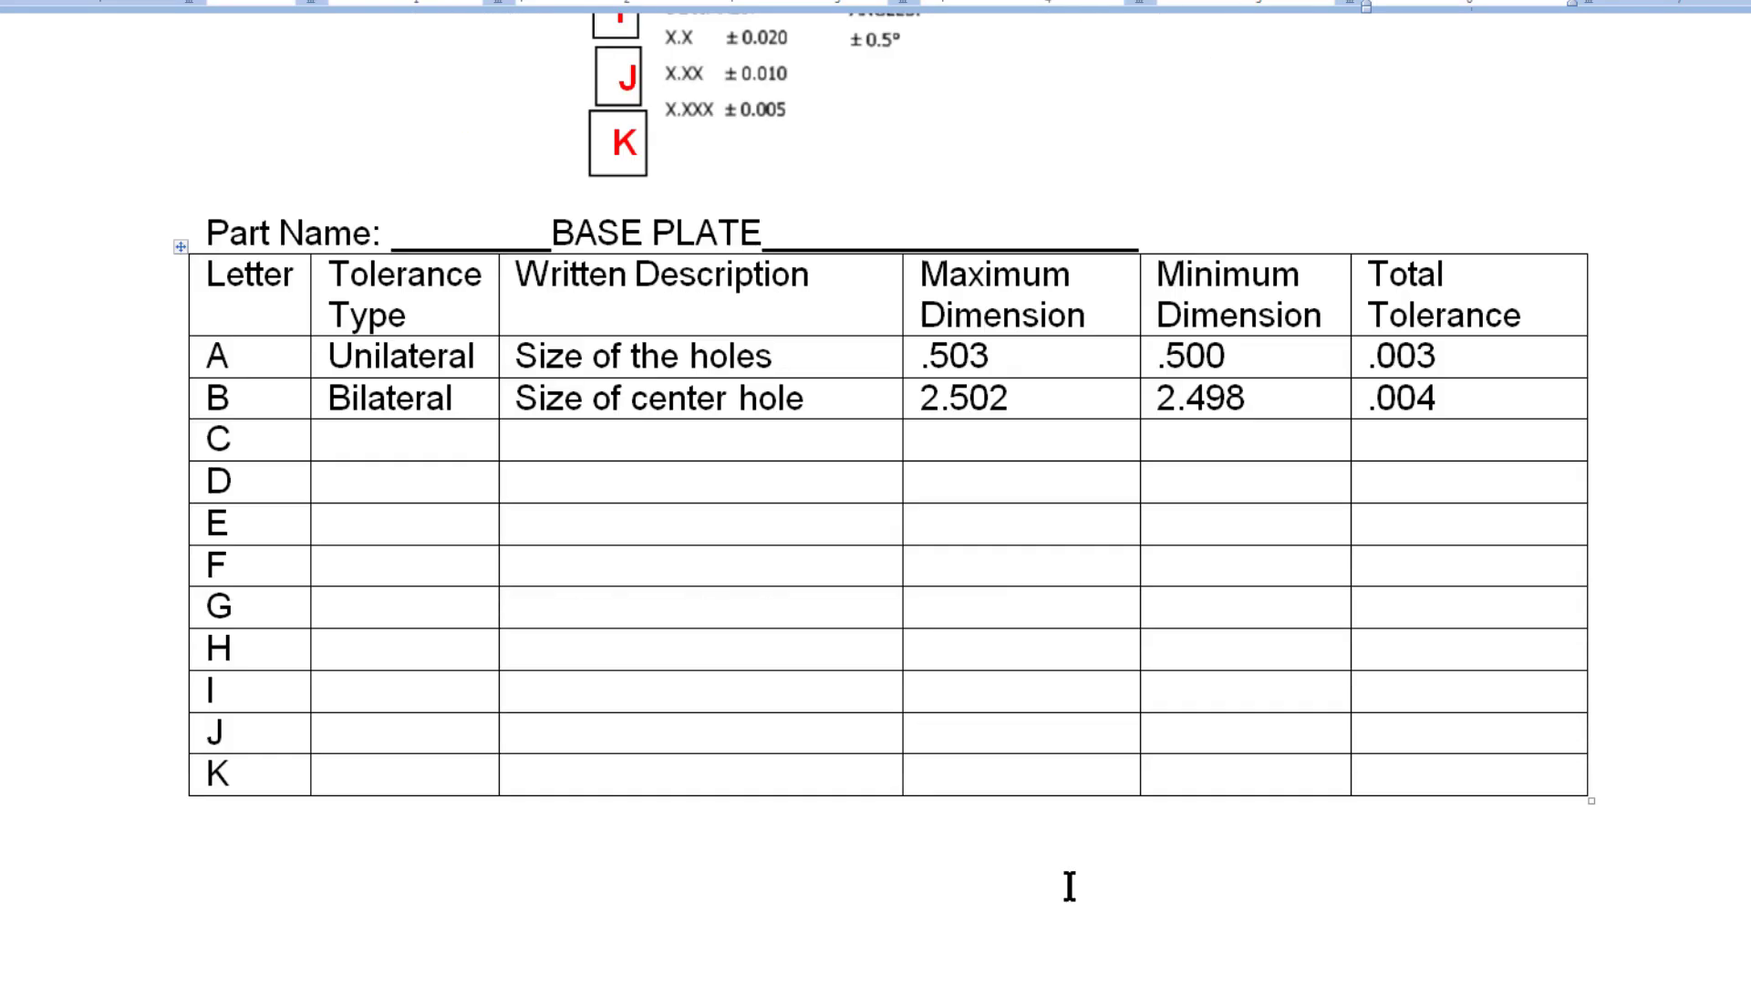
scroll(1071, 887, "down", 10)
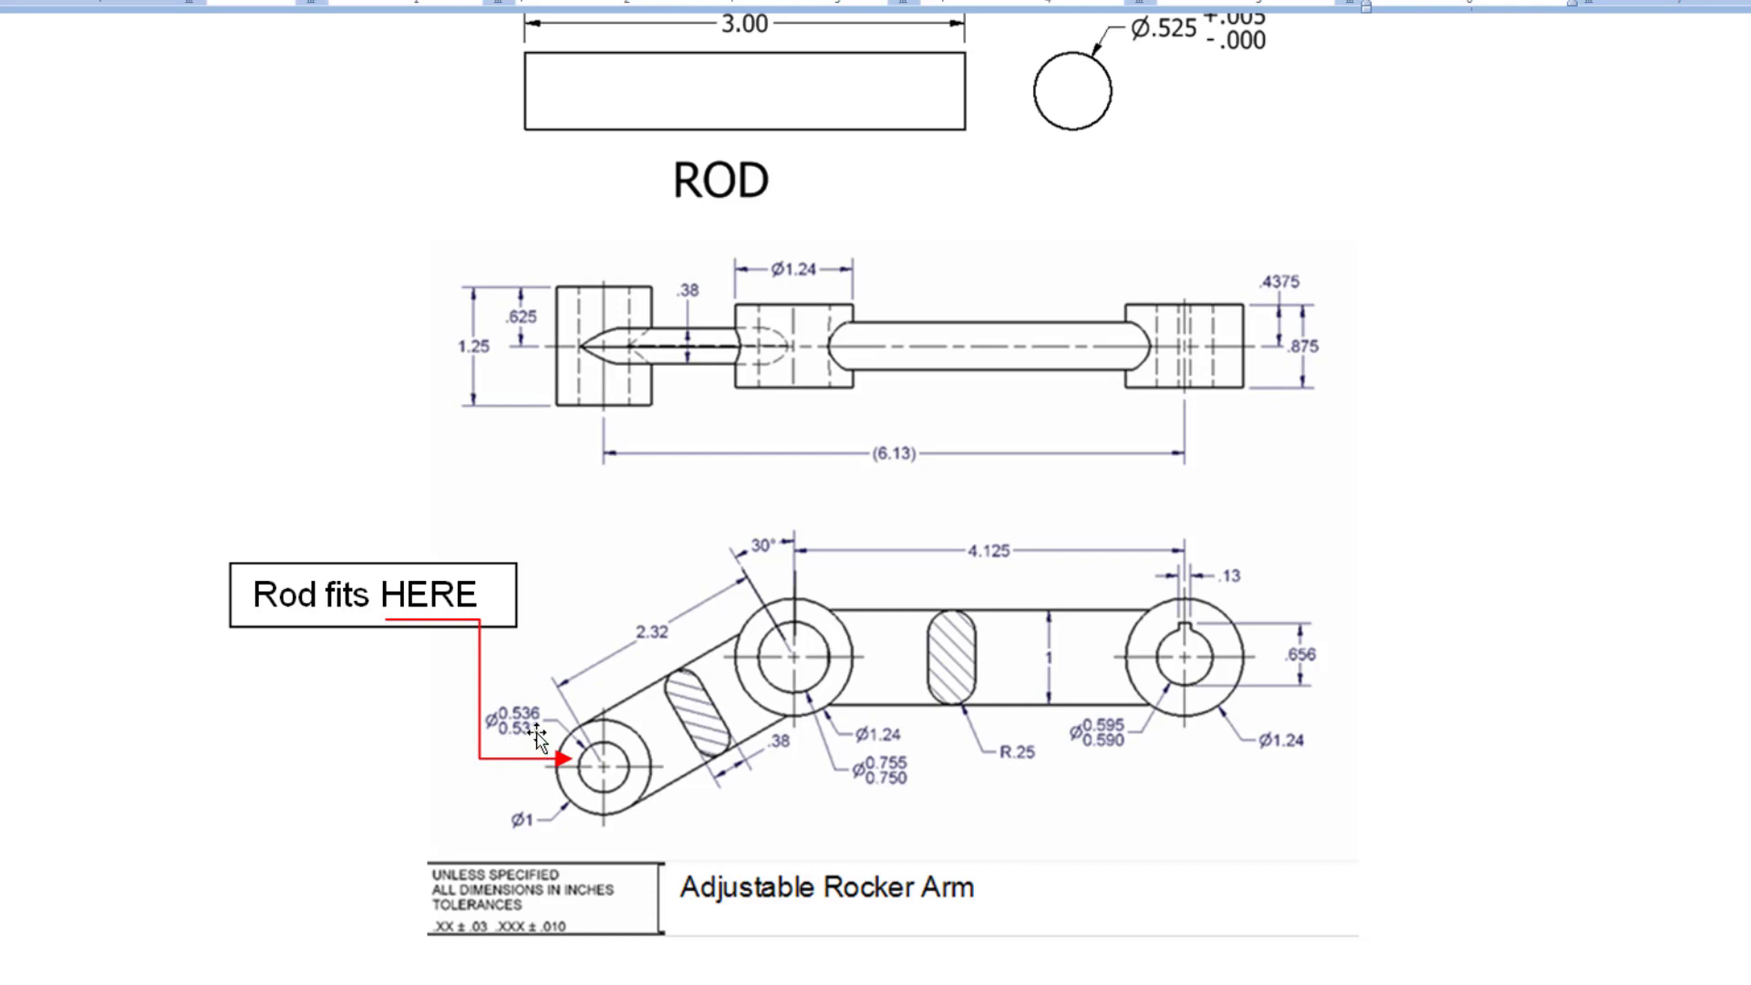
scroll(537, 735, "down", 3)
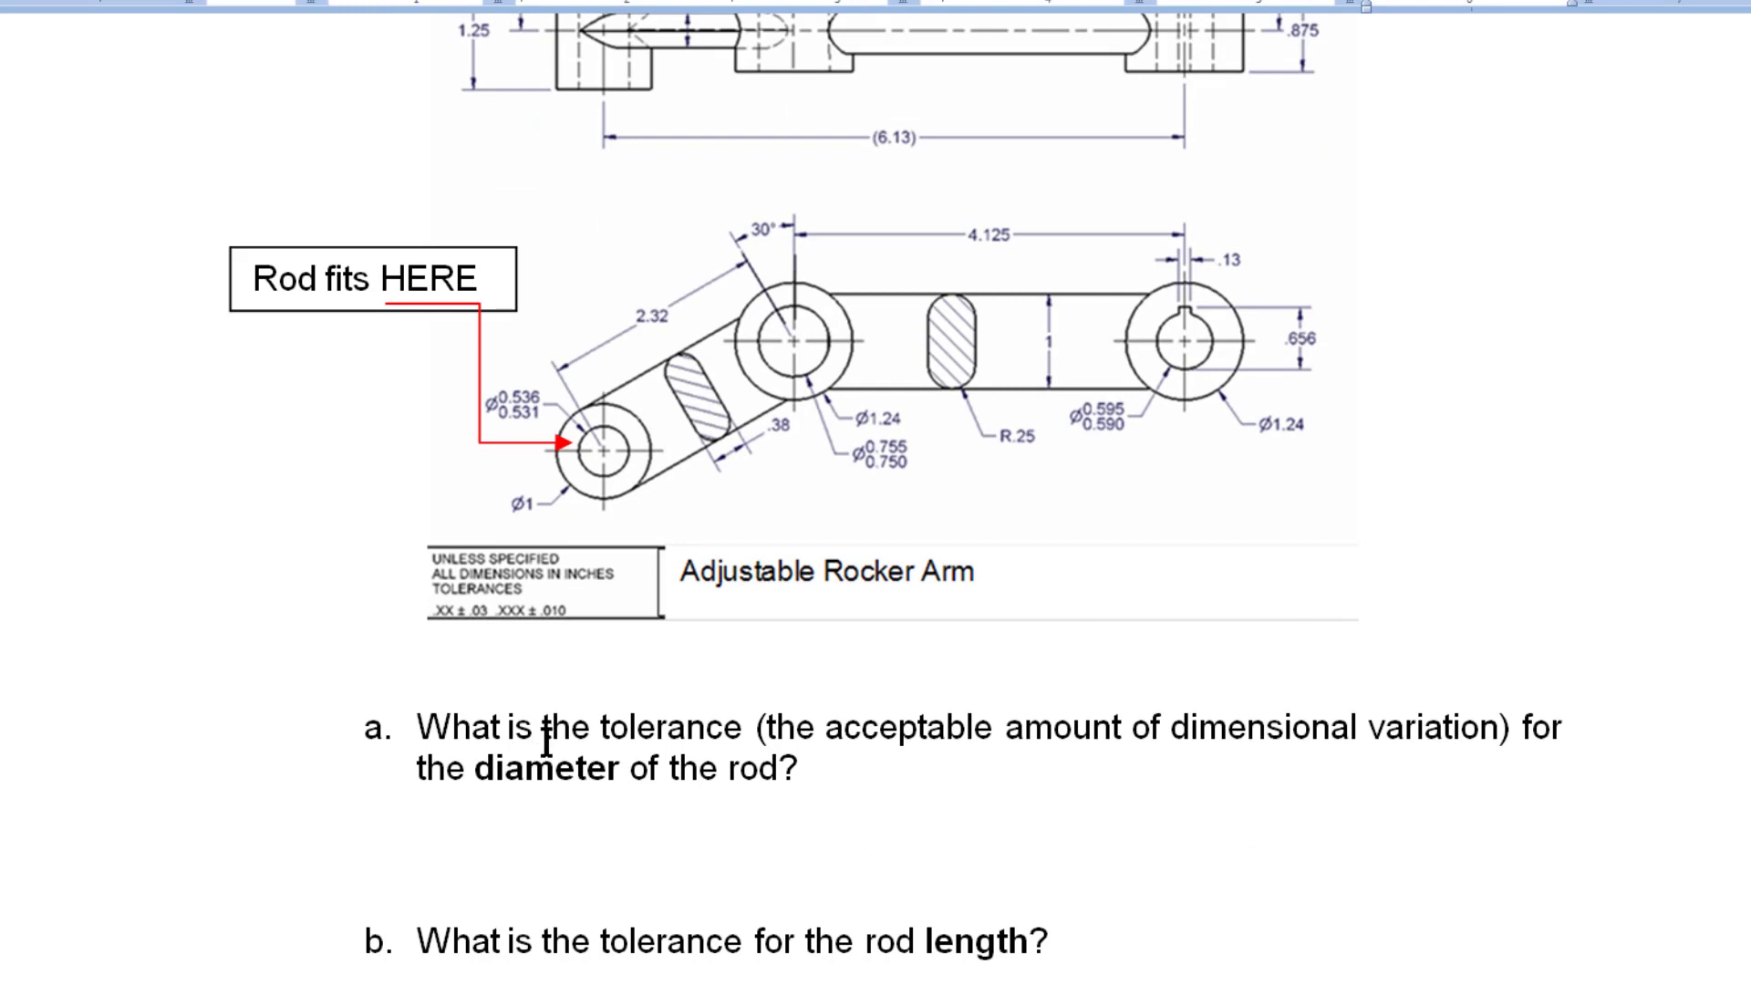
scroll(551, 738, "up", 4)
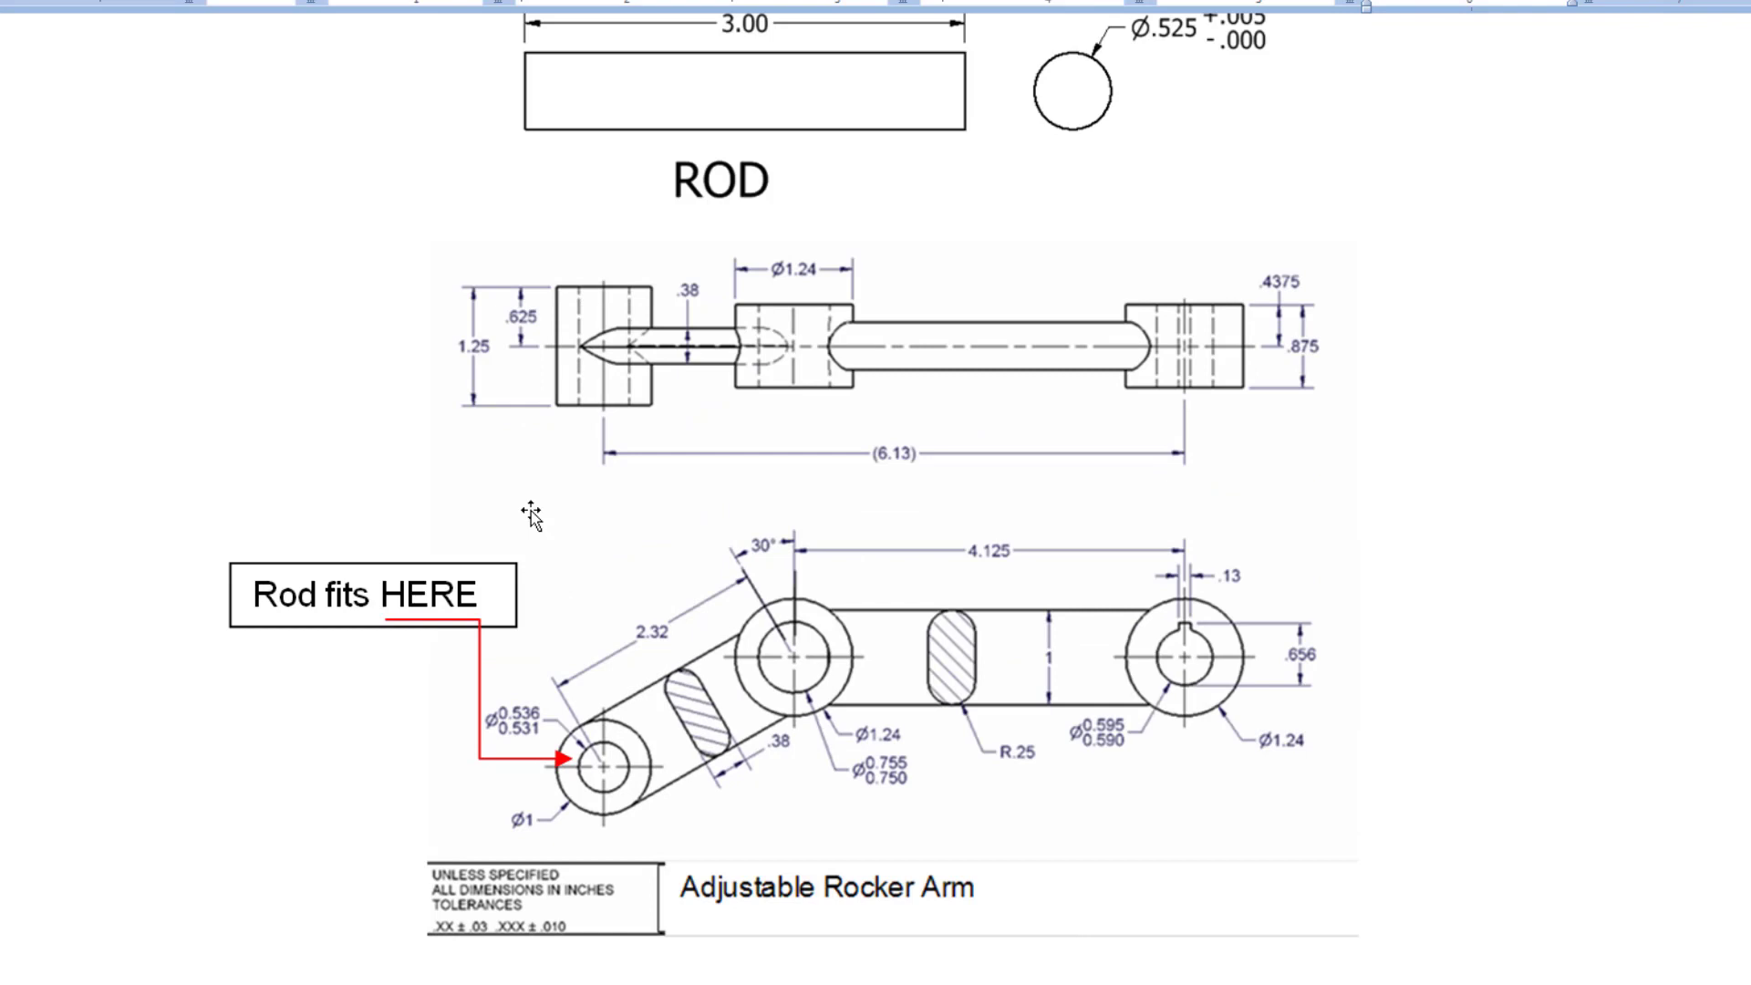
scroll(531, 509, "down", 6)
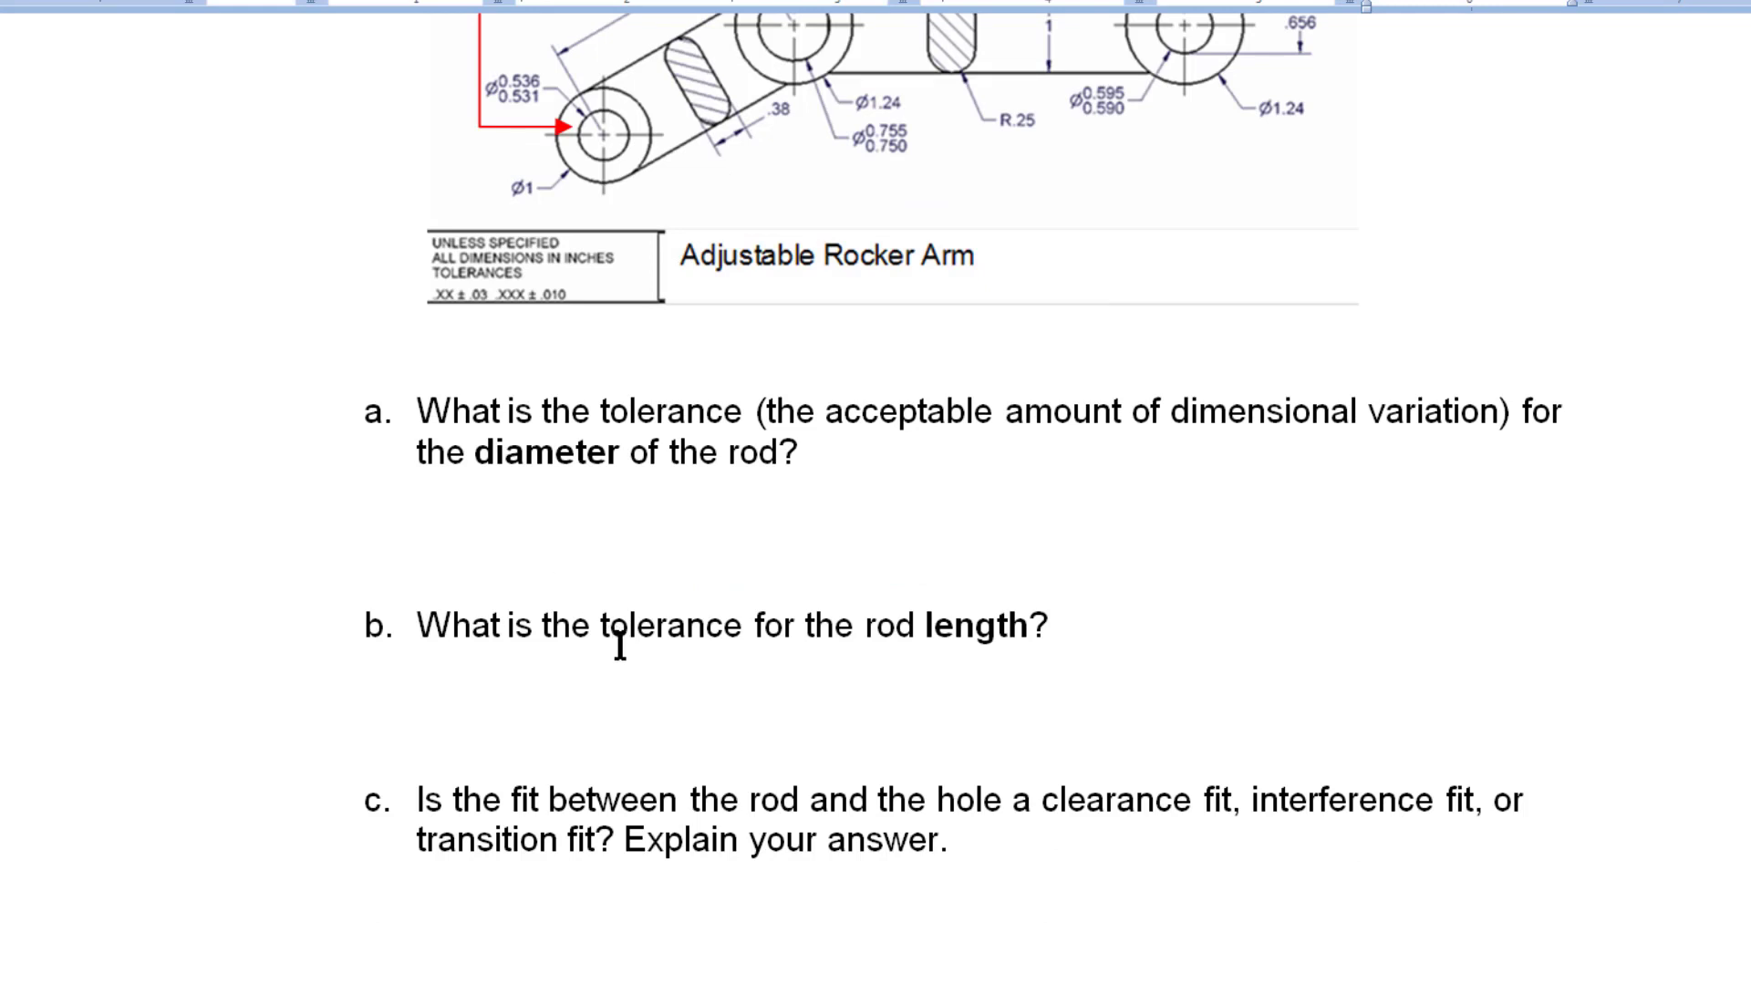
scroll(620, 646, "down", 1)
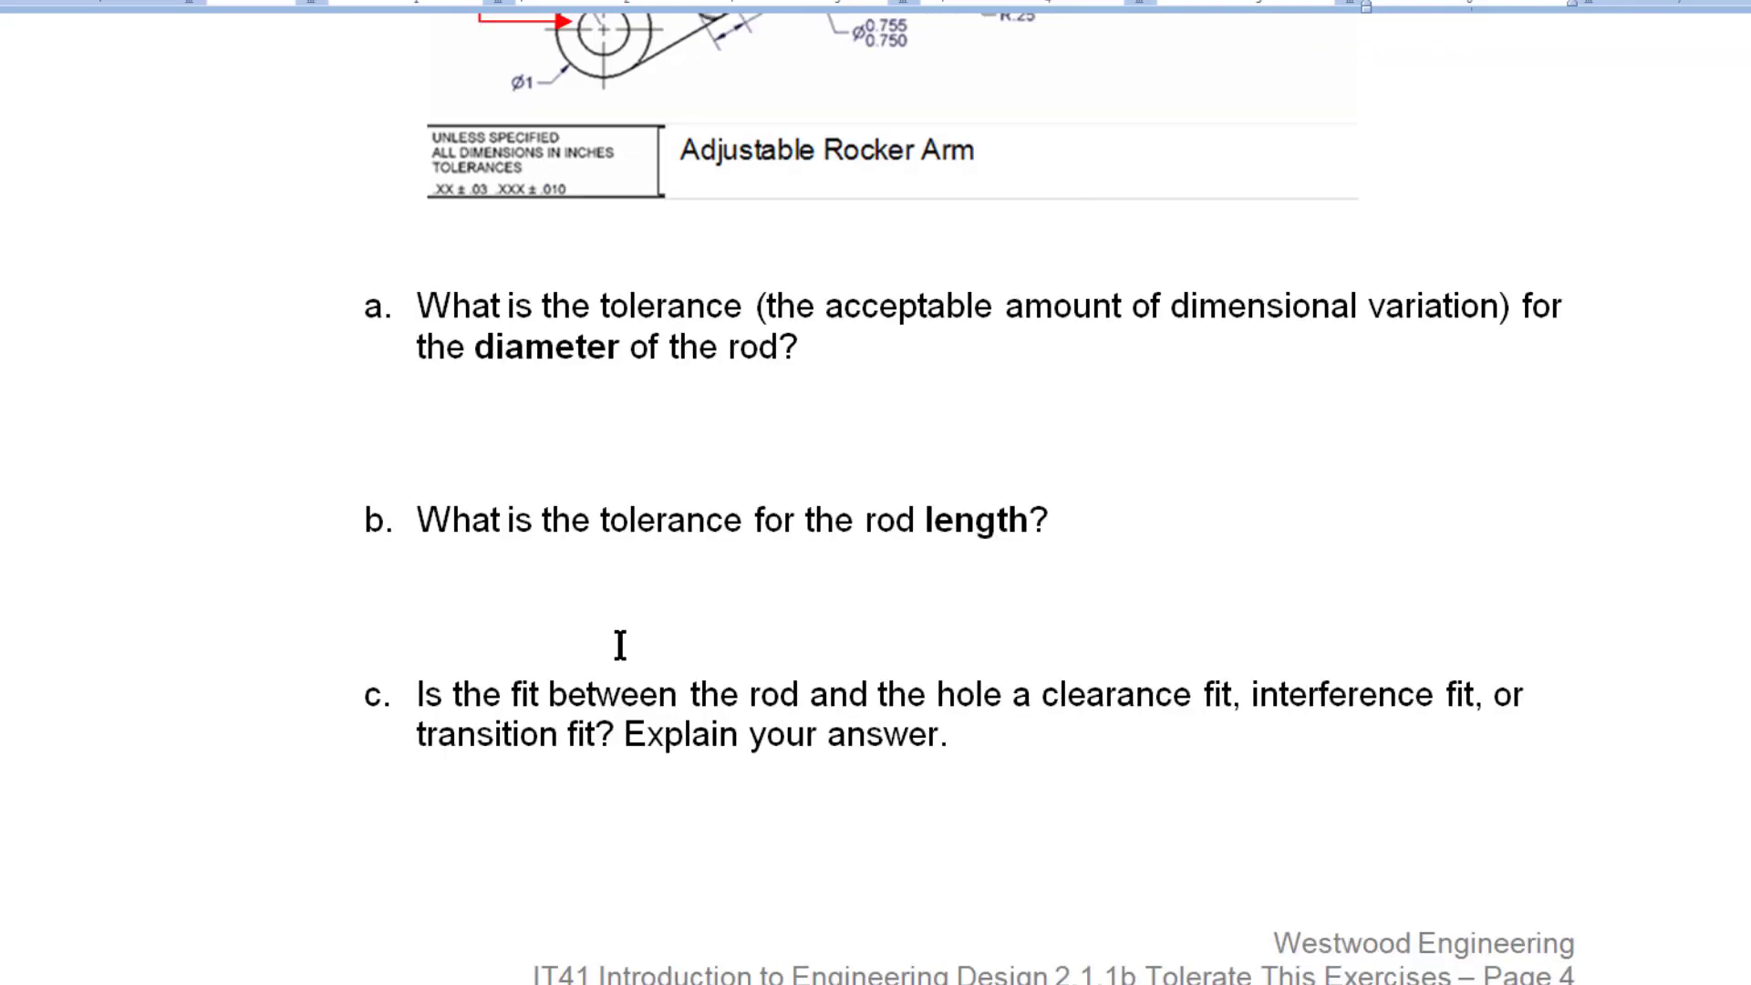